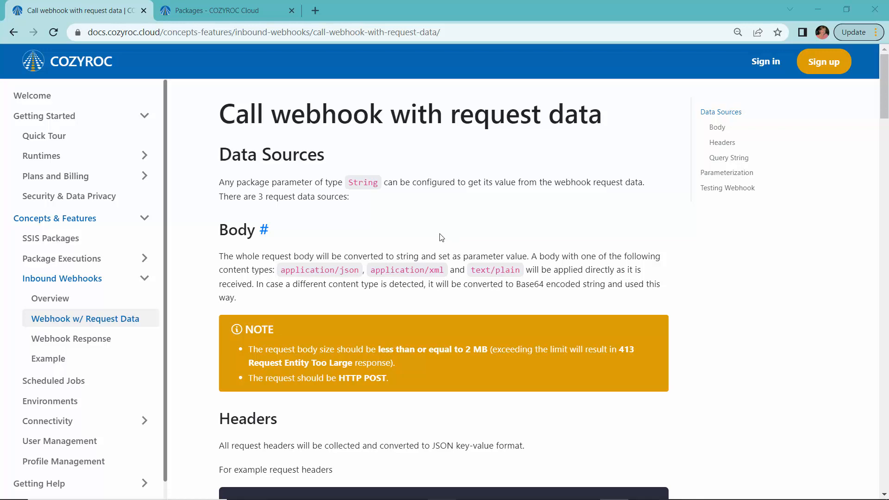
Step: Read the documentation page on webhook request data sources, from the Body section through the parameterization instructions
scroll(441, 237, down, 10)
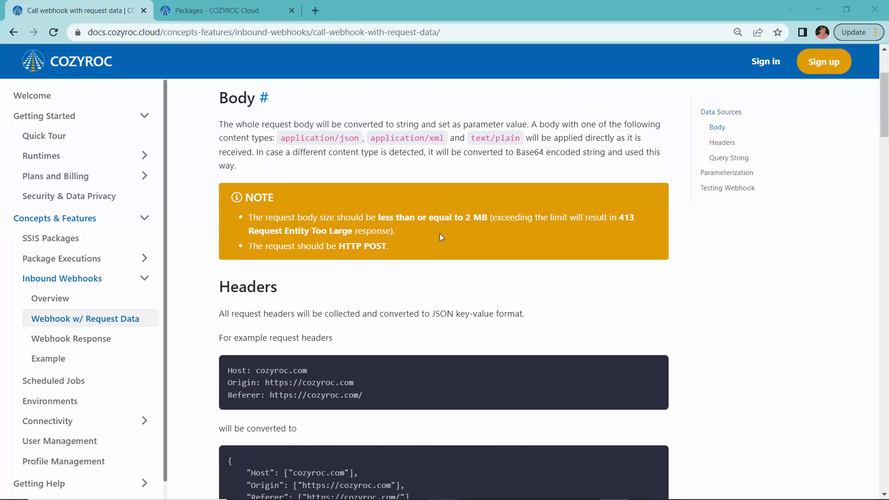
scroll(441, 237, down, 8)
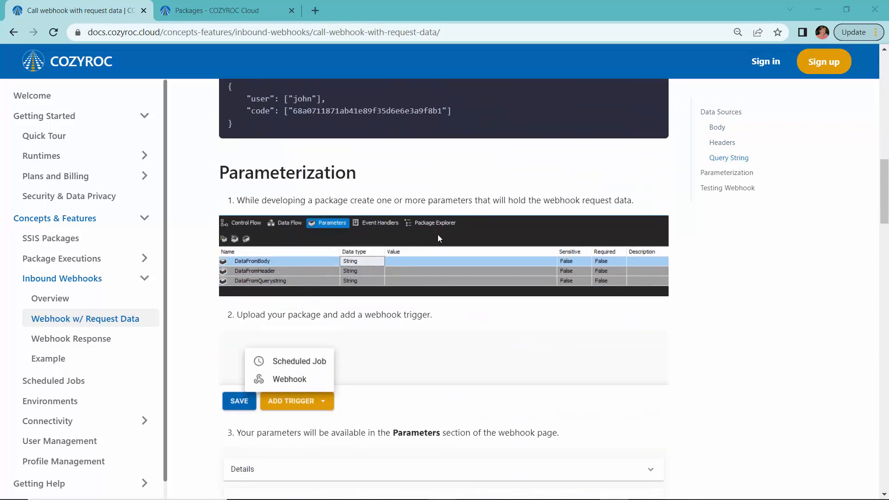
scroll(468, 282, down, 5)
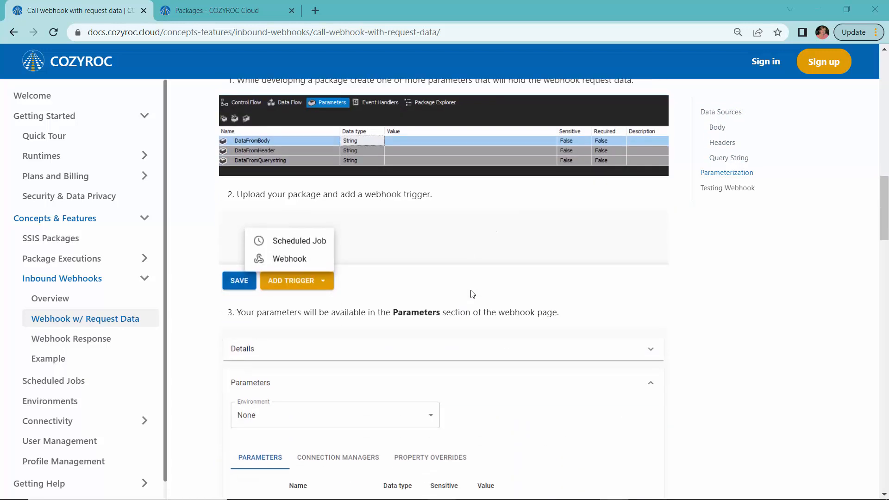
scroll(470, 292, down, 13)
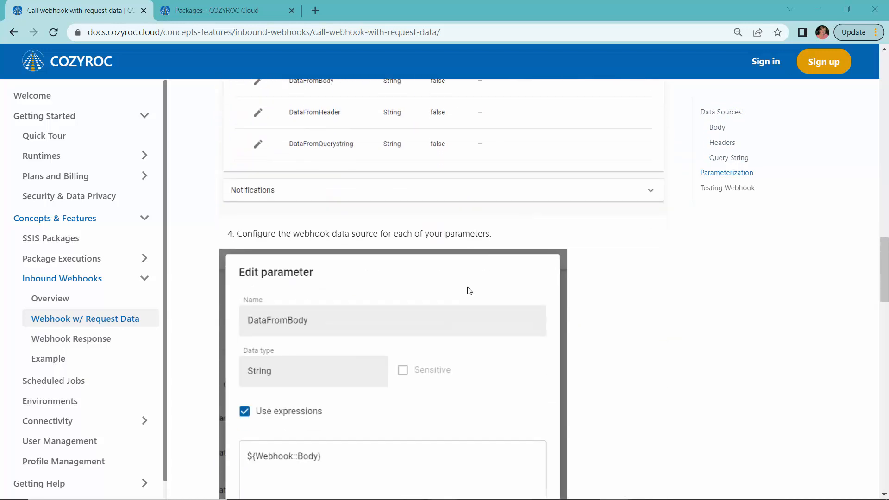
scroll(467, 285, down, 3)
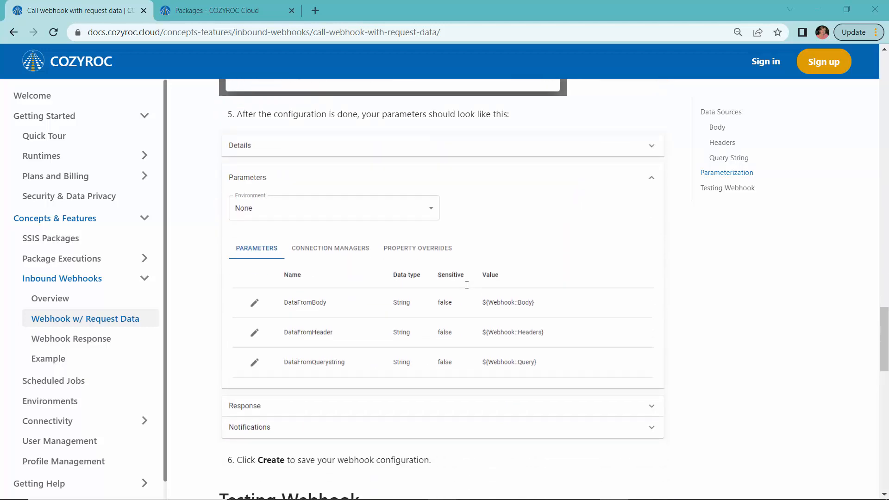
Step: Switch to Visual Studio and review the control flow and package parameters of Demo 2 - Using webhook data.dtsx
mouse_move(442, 495)
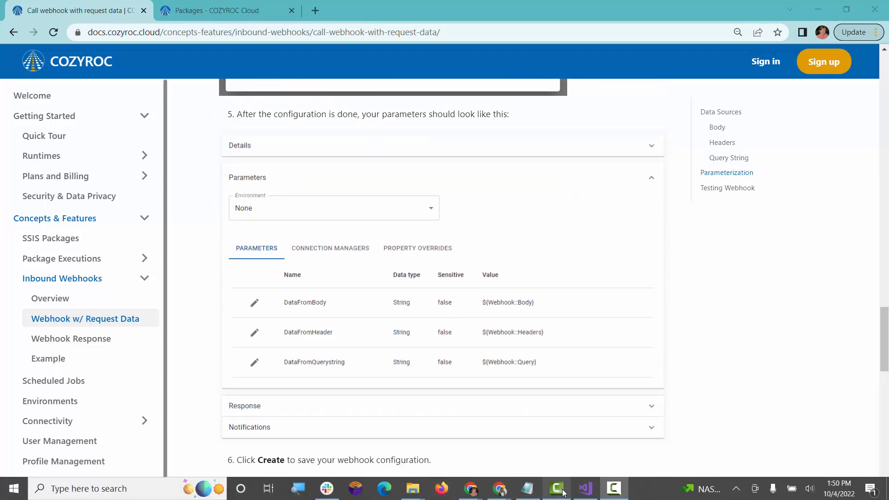
click(585, 490)
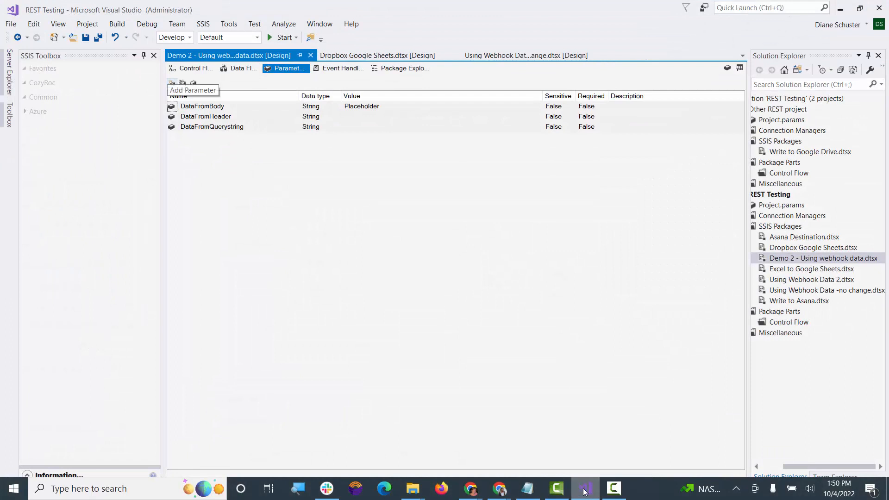
click(197, 68)
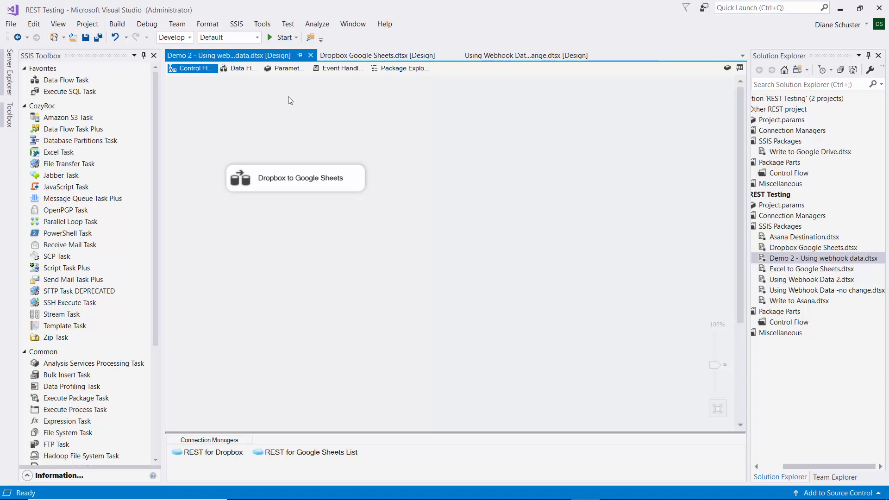
click(277, 68)
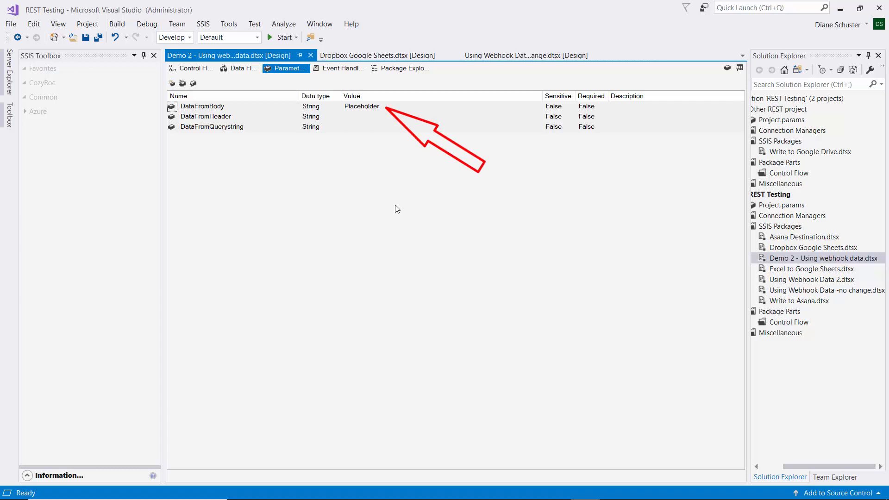
Step: Switch to the COZYROC Cloud packages page and show the parameters of the webhook "Use Dropbox Data From this Webhook"
click(843, 8)
click(248, 10)
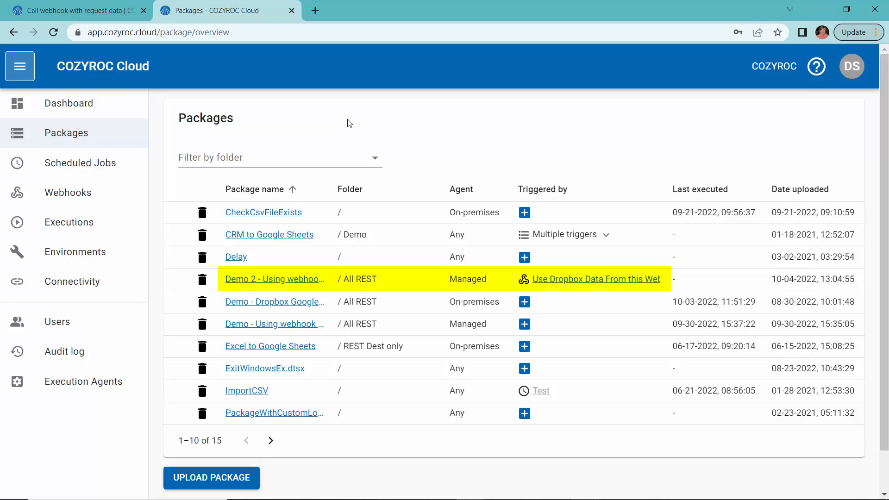
click(569, 283)
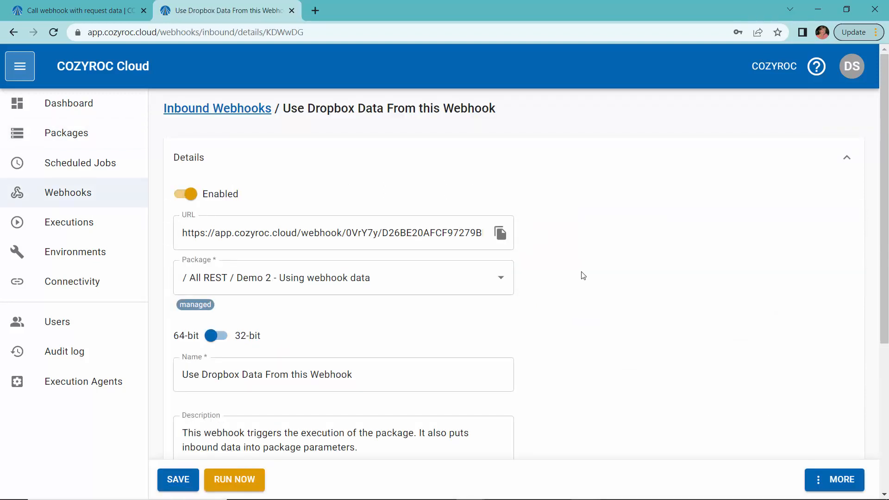
scroll(595, 265, down, 5)
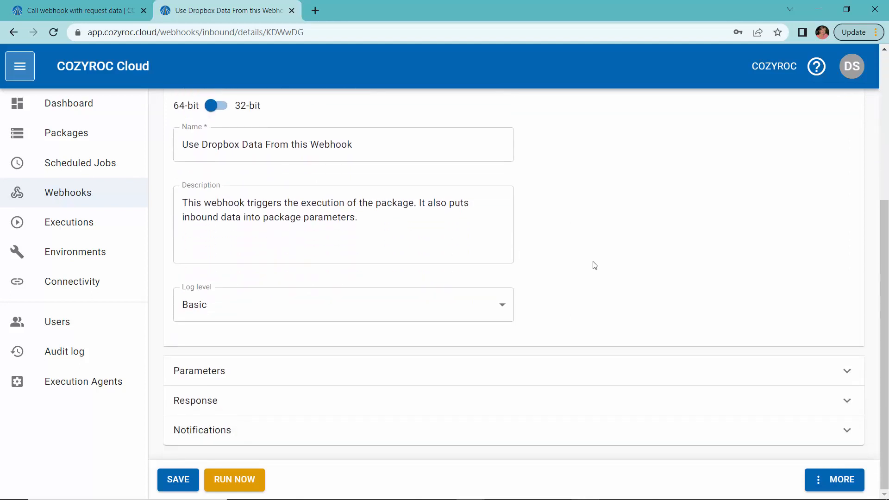
click(603, 376)
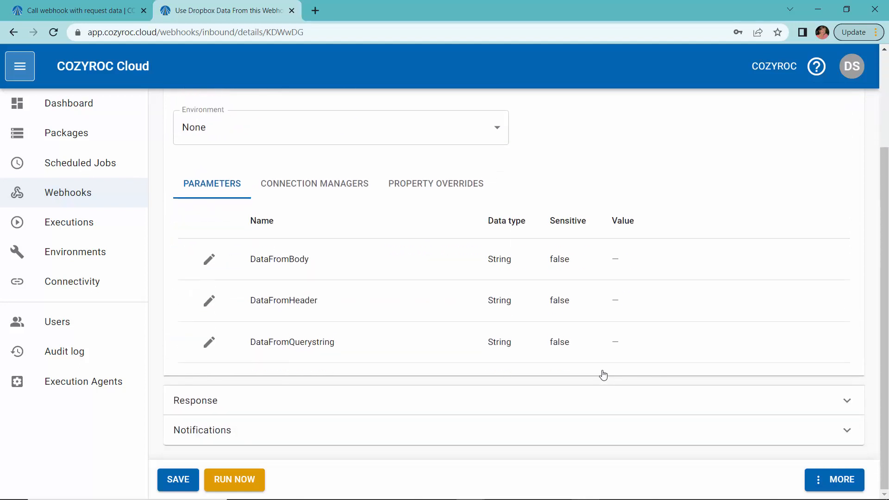
Step: Enable expressions for the DataFromBody parameter and set its value to ${Webhook::Body}
click(210, 258)
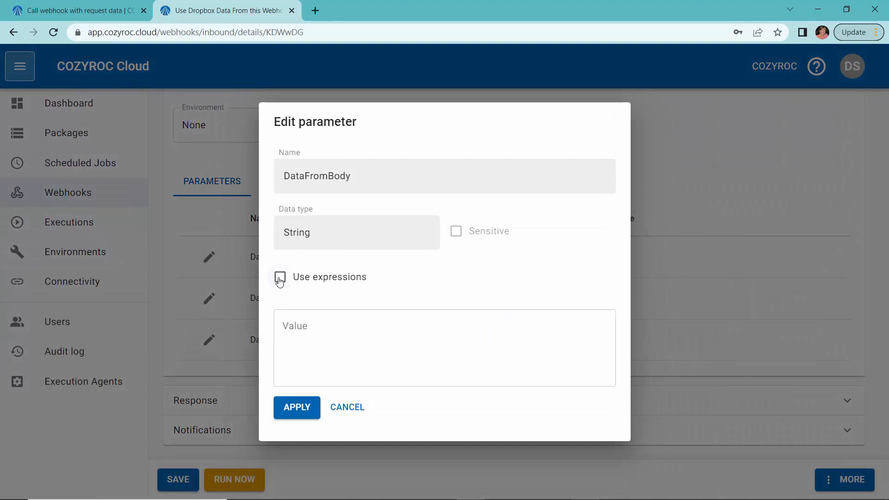
click(280, 278)
click(315, 311)
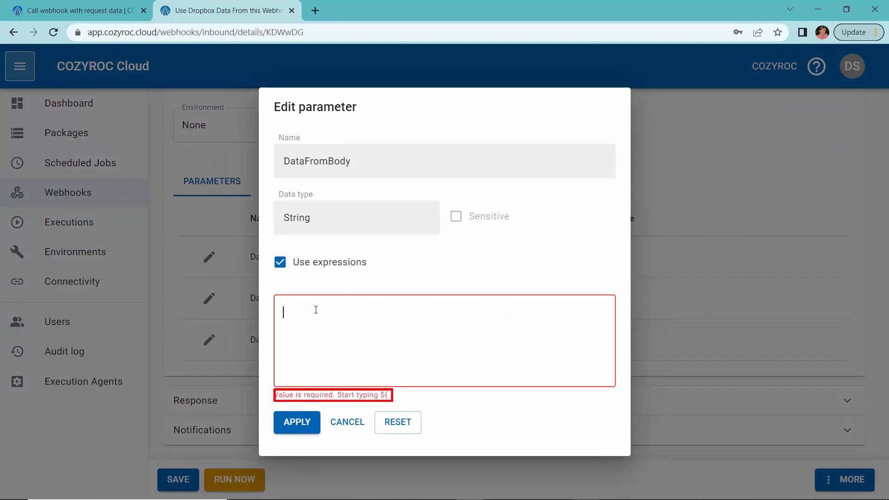
text($)
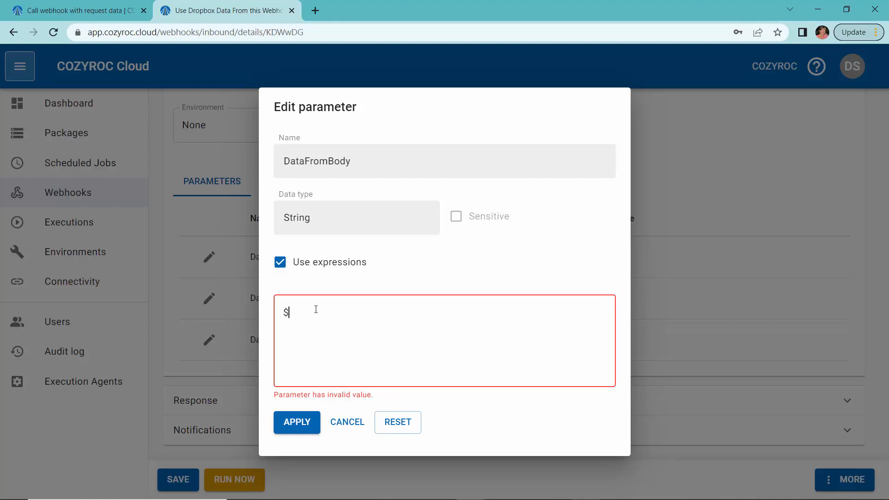
text({)
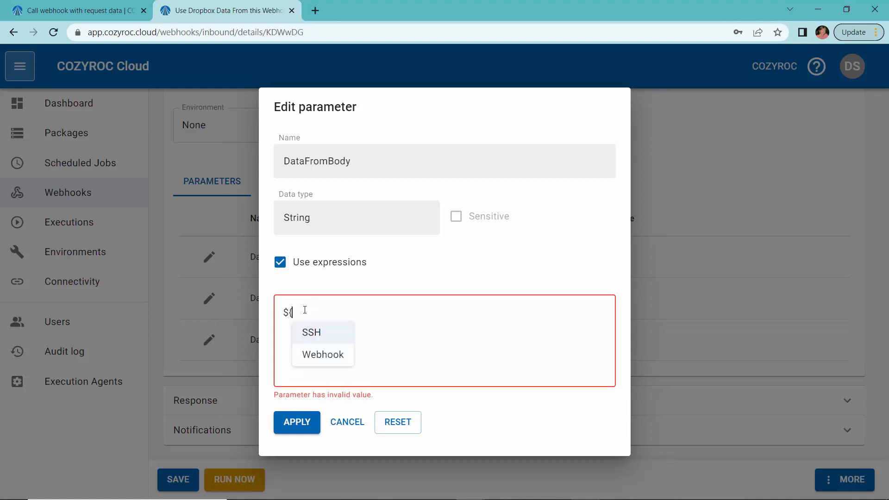
click(312, 354)
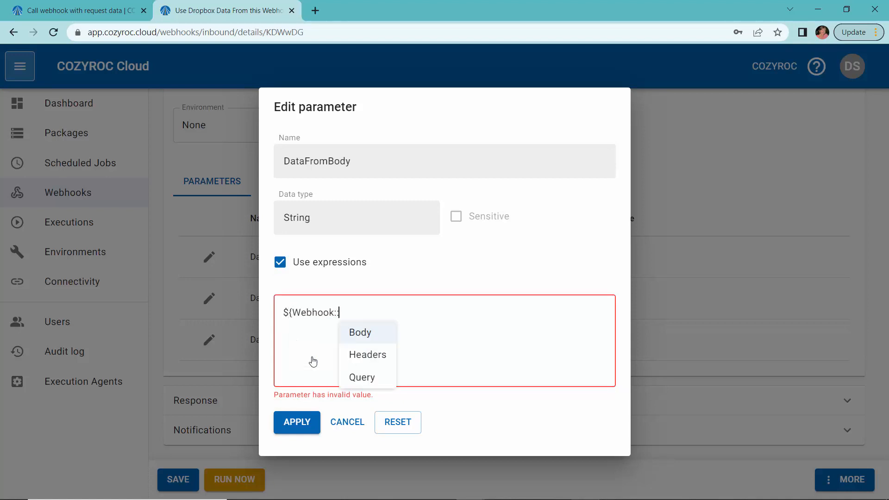
click(362, 334)
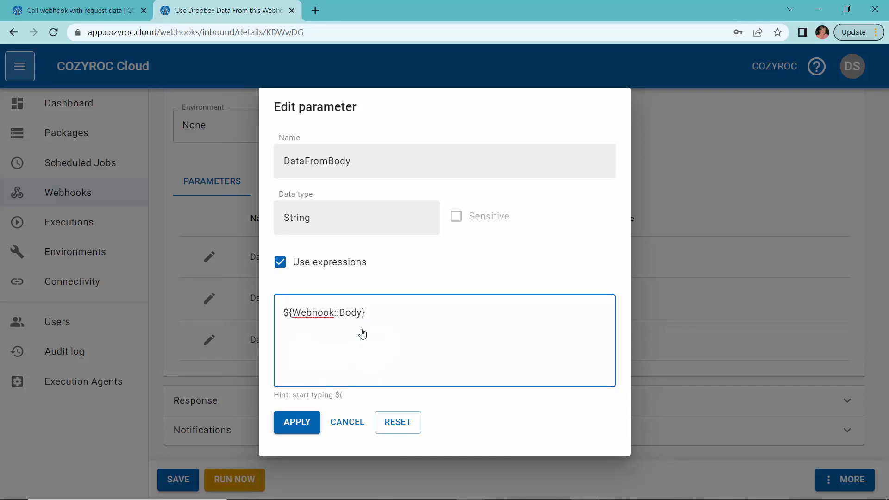
click(295, 423)
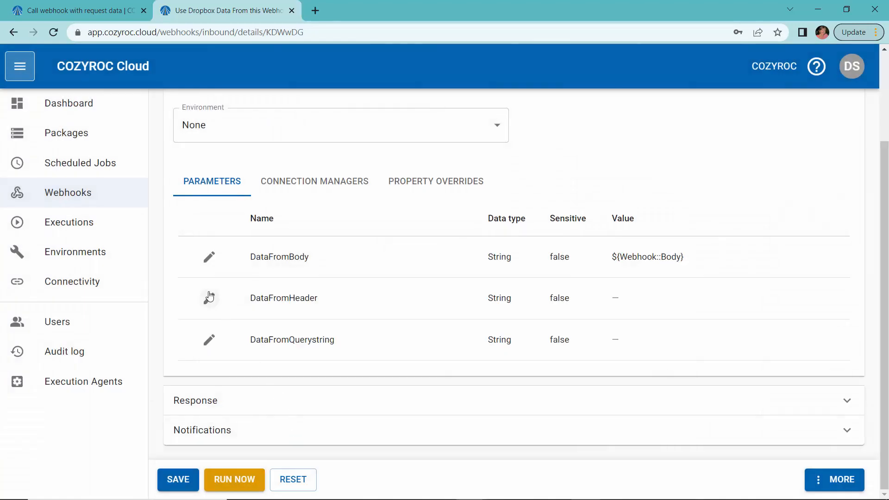
Step: Enable expressions for the DataFromHeader parameter and set its value to ${Webhook::Headers}
click(209, 298)
click(280, 277)
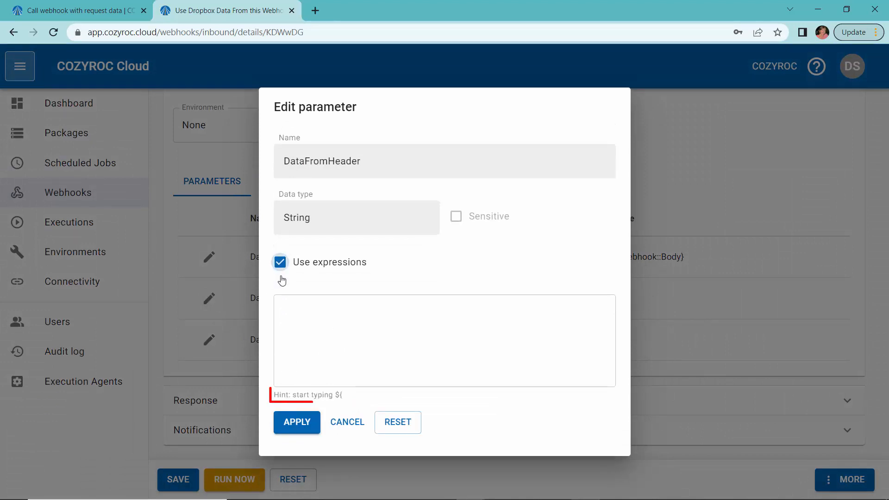
click(308, 308)
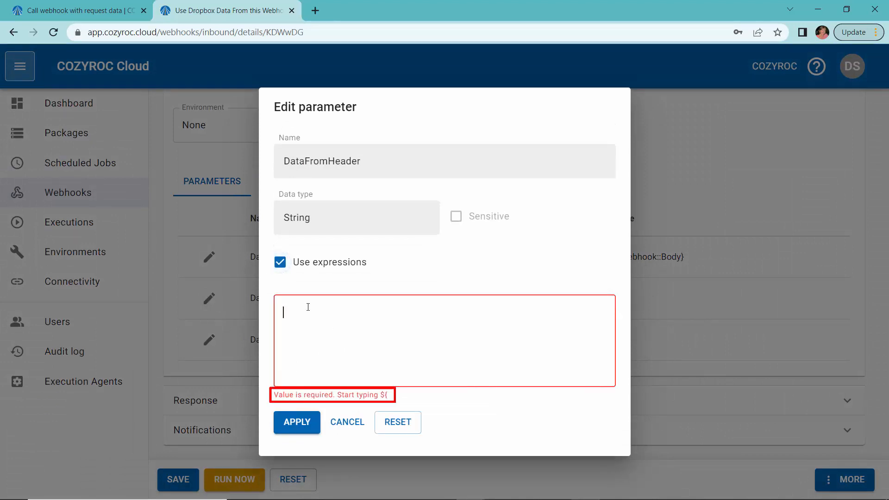
text($)
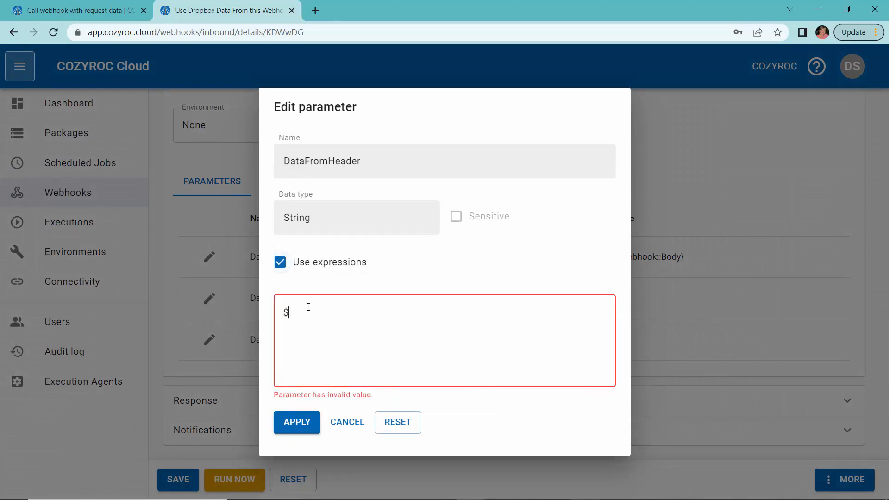
text({)
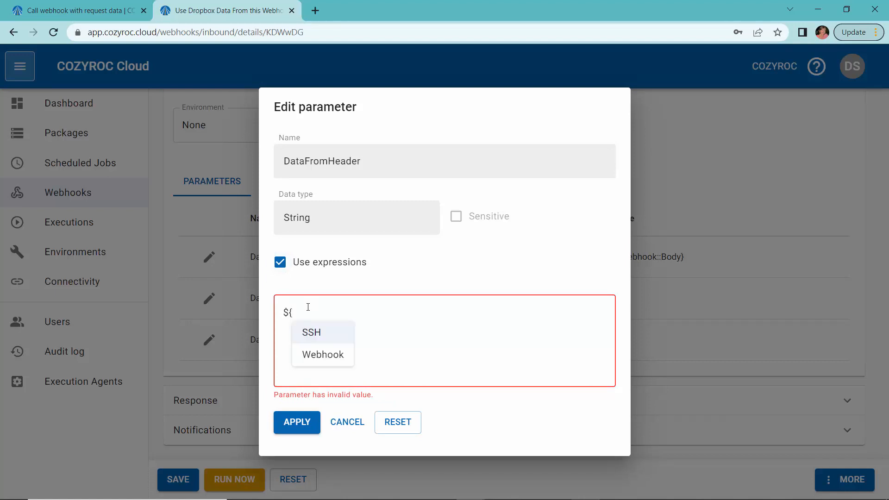
click(319, 354)
click(365, 356)
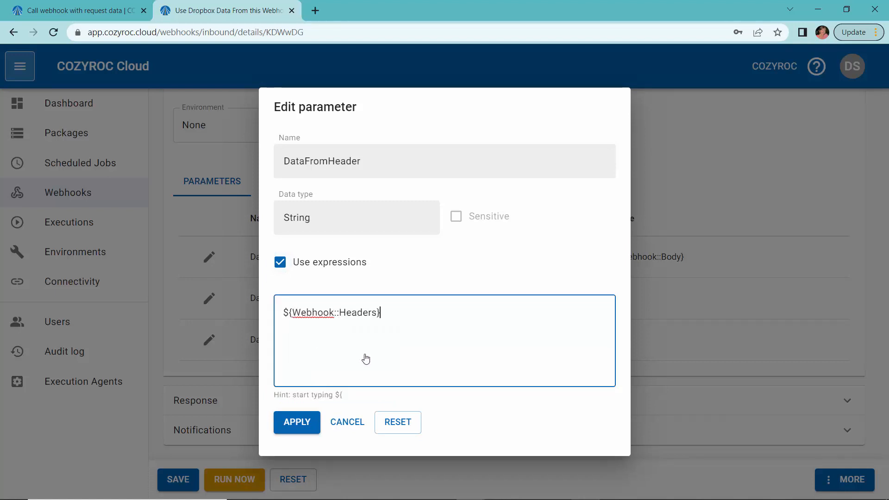
click(302, 425)
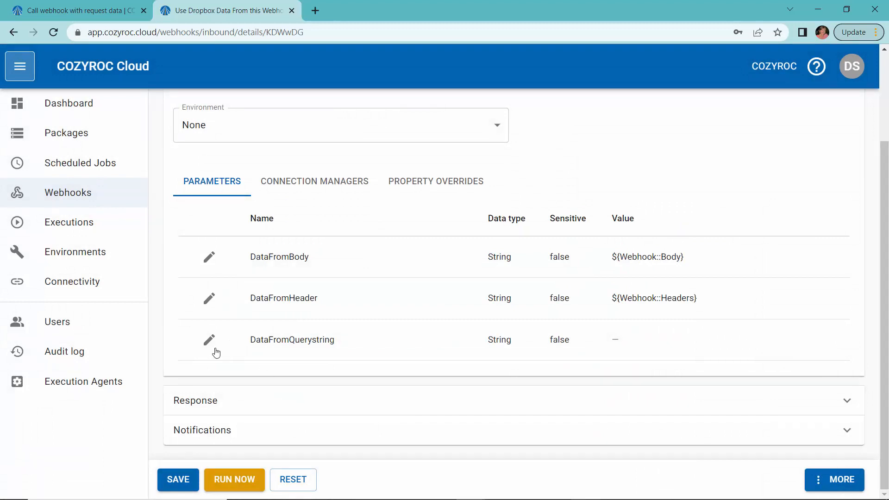
Step: Enable expressions for the DataFromQuerystring parameter and set its value to ${Webhook::Query}
click(209, 342)
click(280, 276)
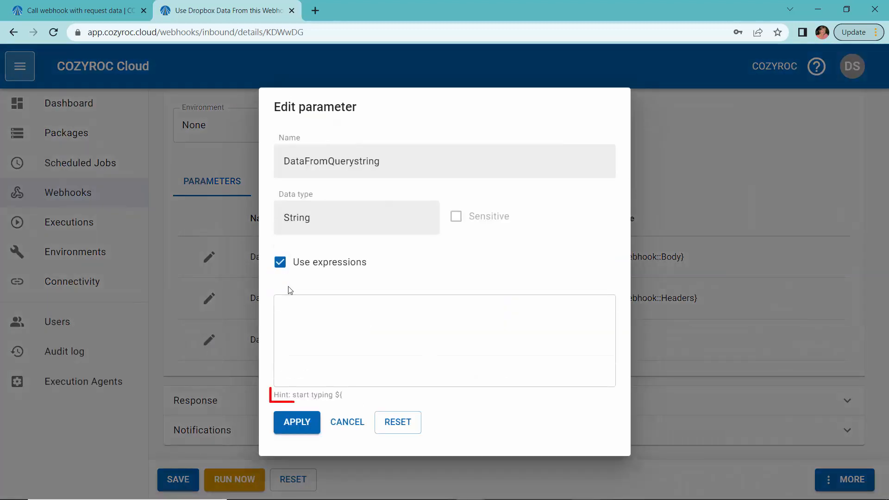
click(303, 309)
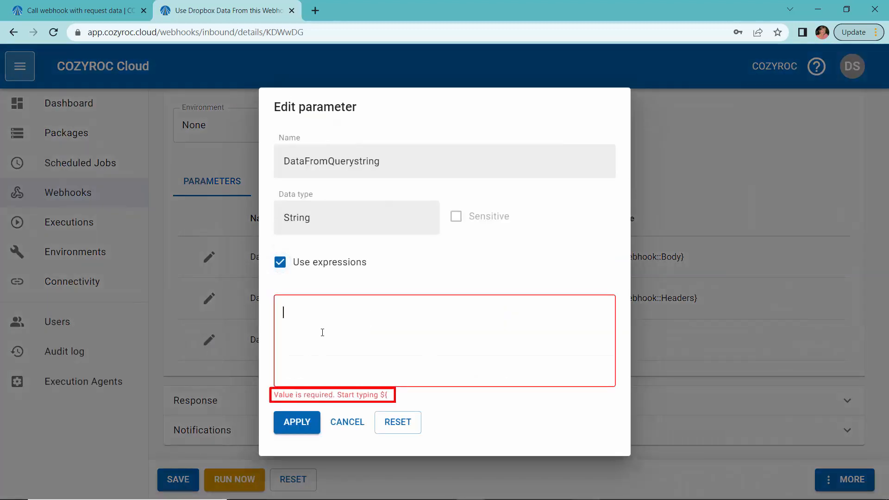
text(${)
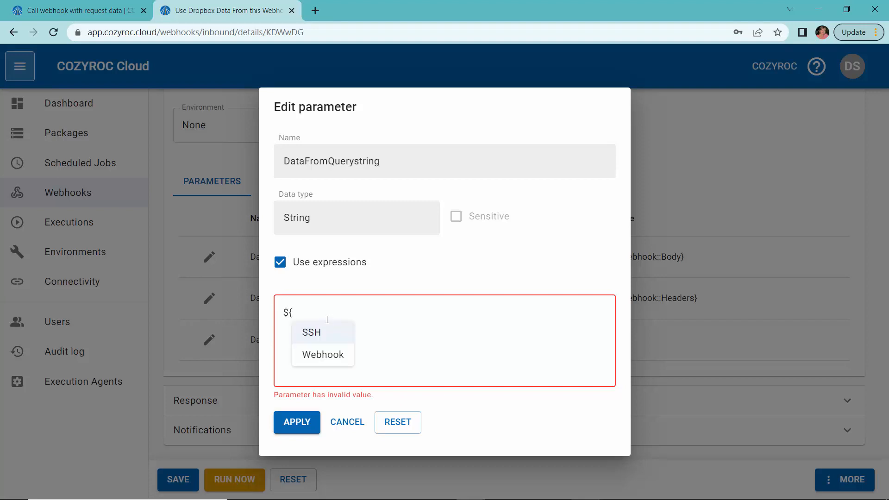
click(323, 355)
click(366, 375)
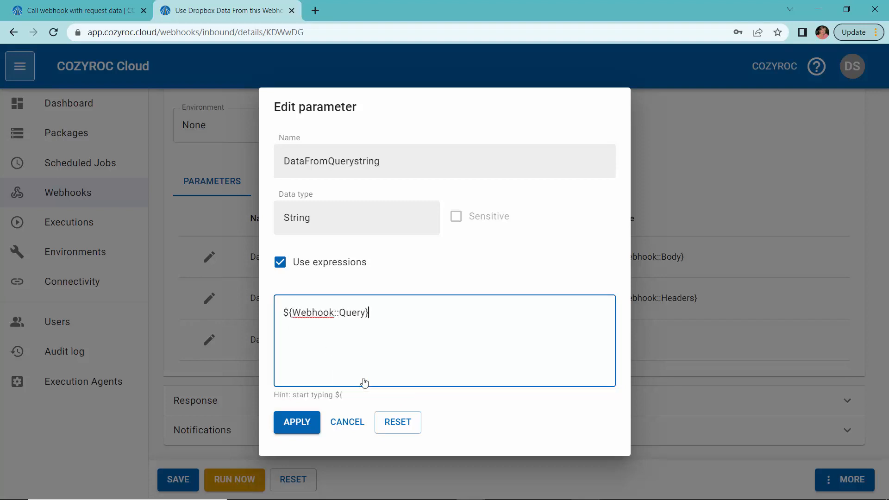
click(297, 423)
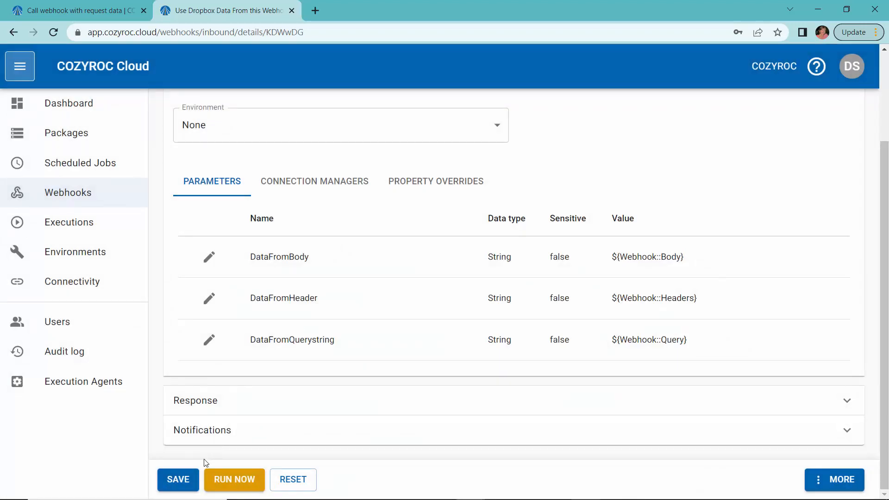
Step: Save the webhook configuration and show the list of package executions
click(180, 482)
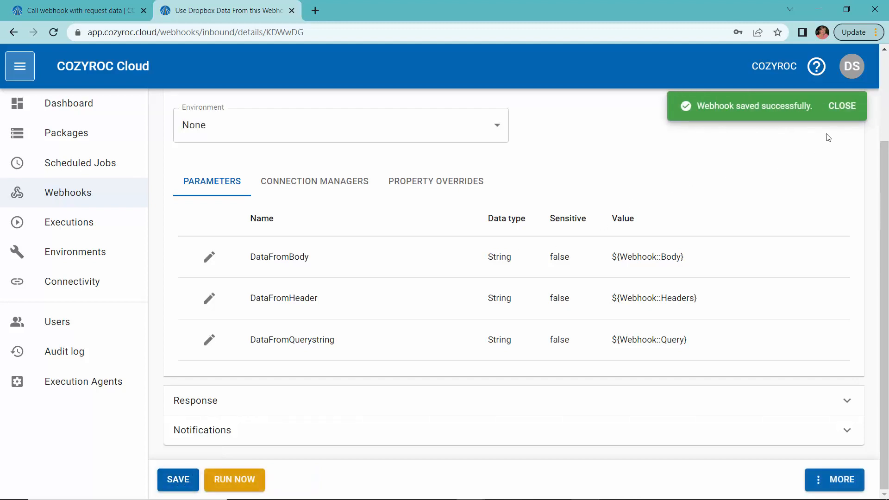
click(845, 106)
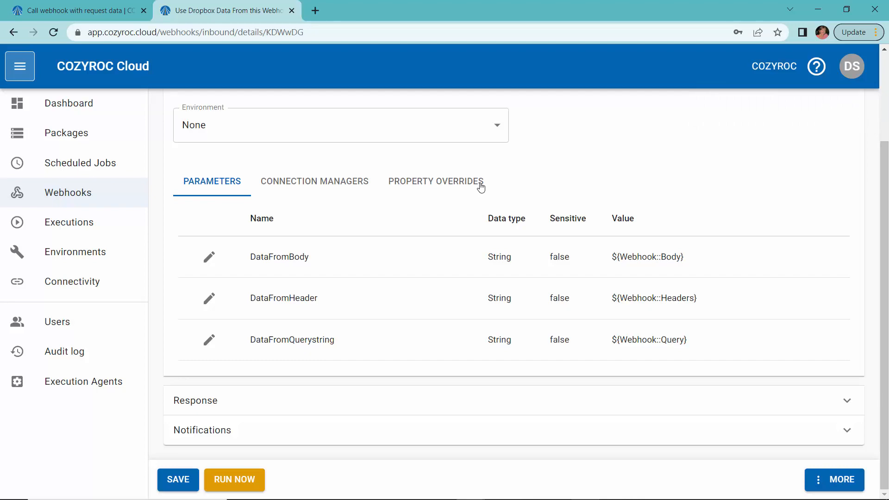
click(54, 225)
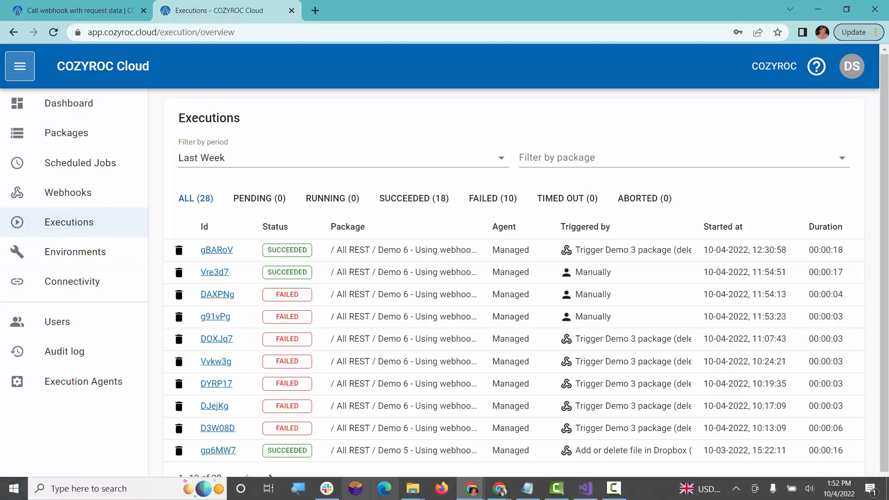
Step: Switch to the Dropbox folder in File Explorer and delete the HO DEC PDF everywhere
mouse_move(415, 495)
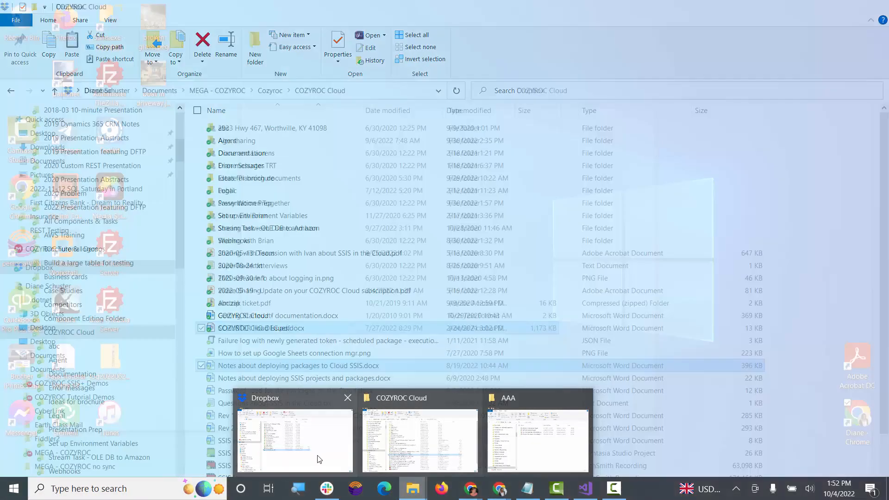
click(317, 458)
mouse_move(327, 488)
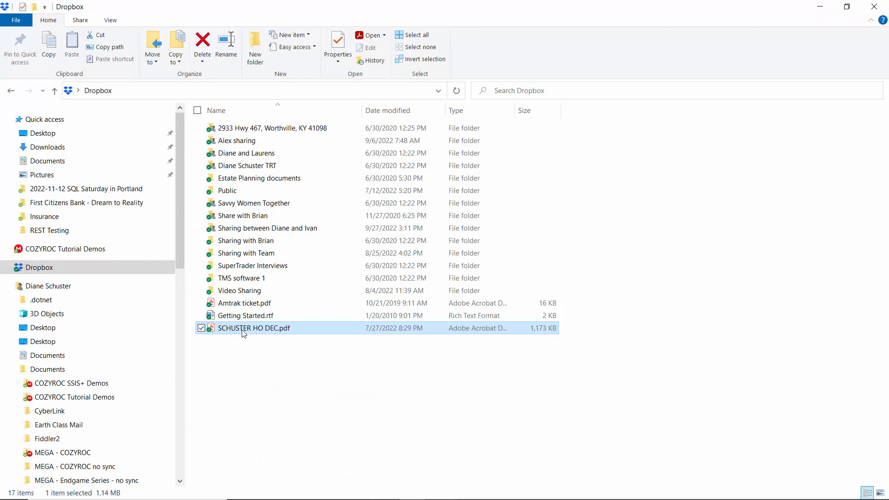
key(Delete)
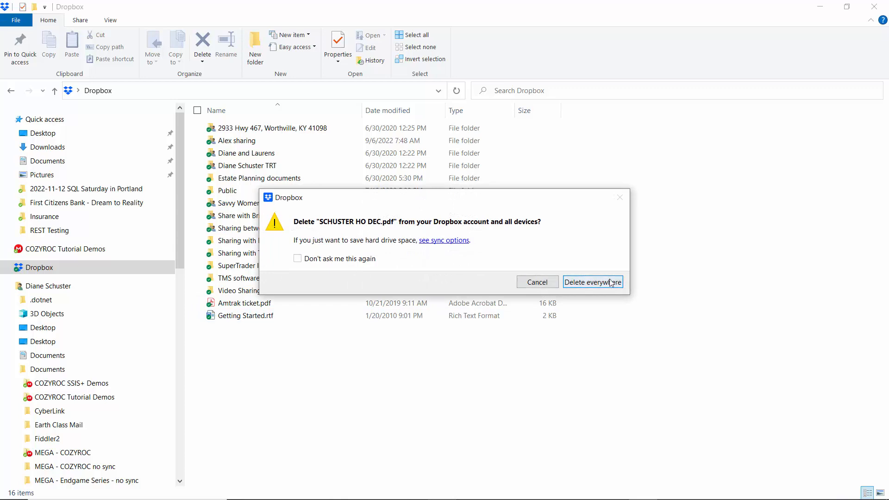
click(611, 282)
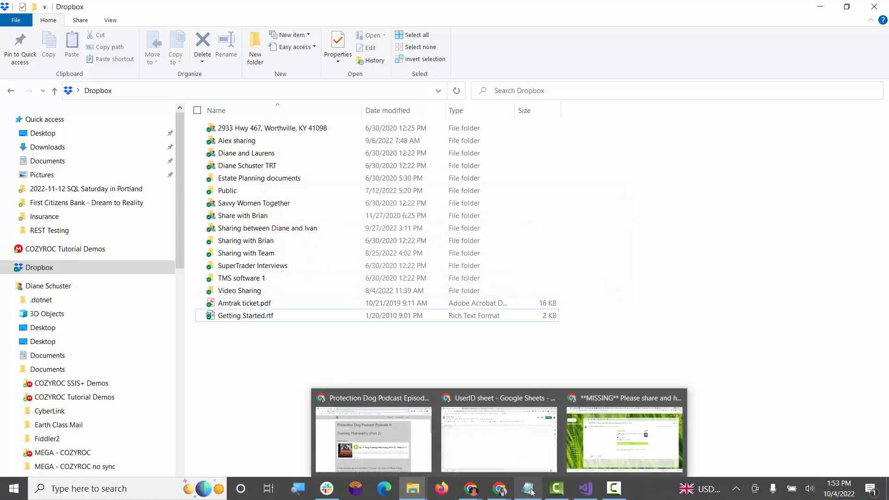
Step: Return to COZYROC Cloud and reload the executions list to include the newly triggered run
mouse_move(427, 444)
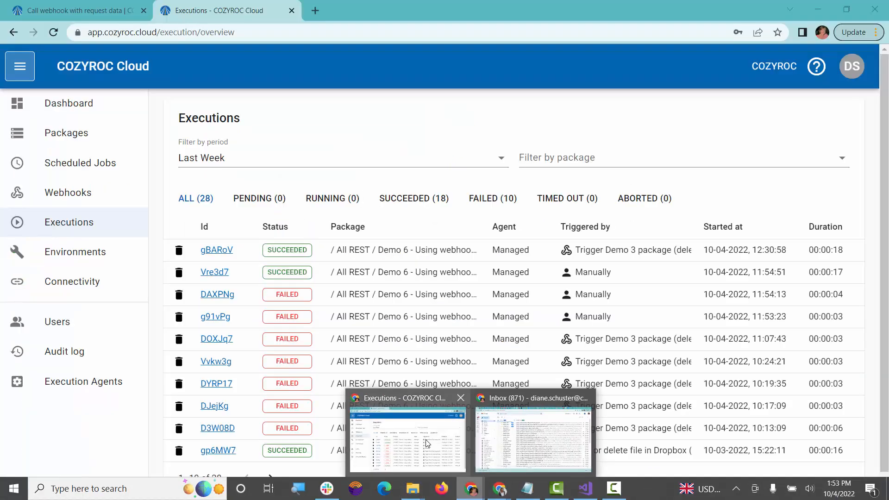
click(427, 444)
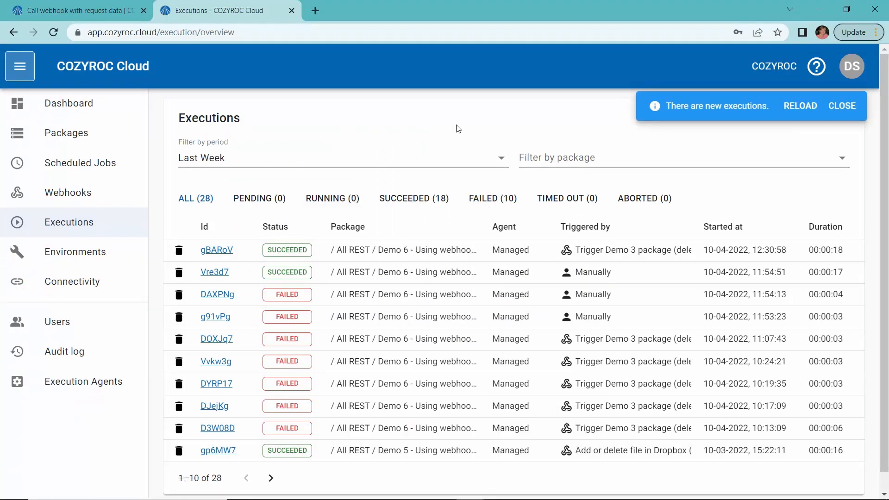
click(803, 107)
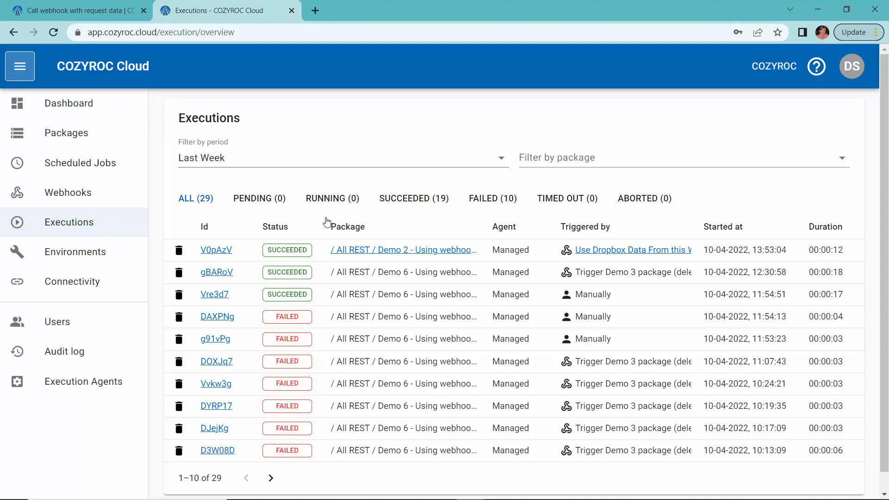
Step: Open the newest execution of Demo 2 - Using webhook data and view the full value of its DataFromBody parameter
click(282, 253)
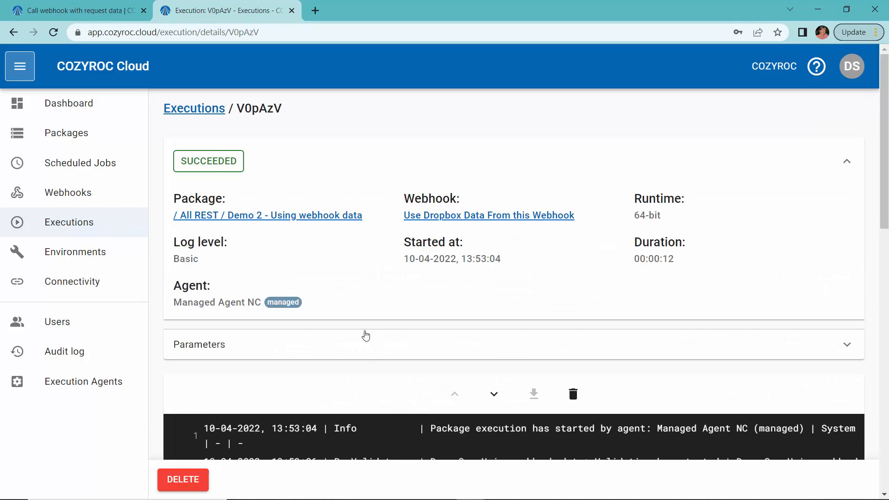
click(360, 351)
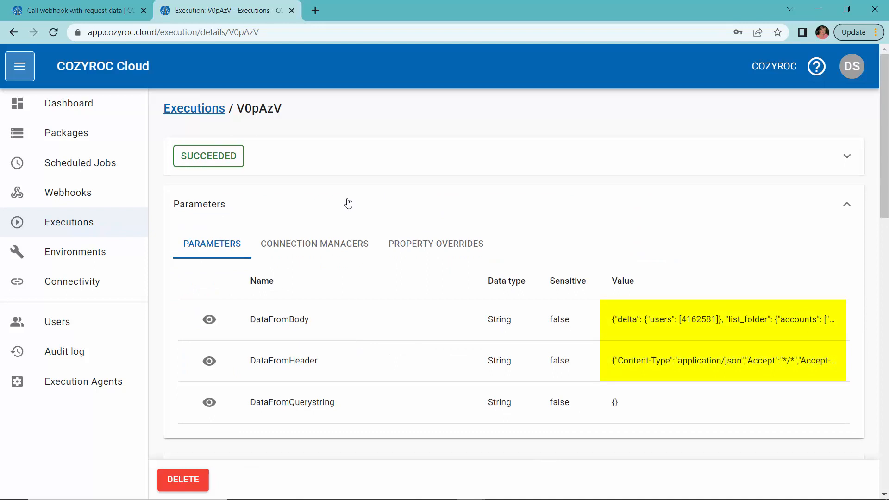
click(209, 320)
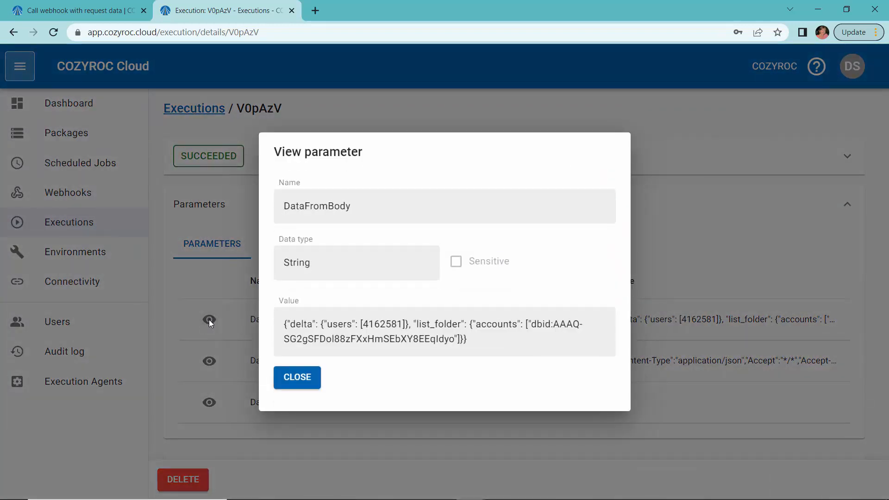
drag(475, 338, 286, 327)
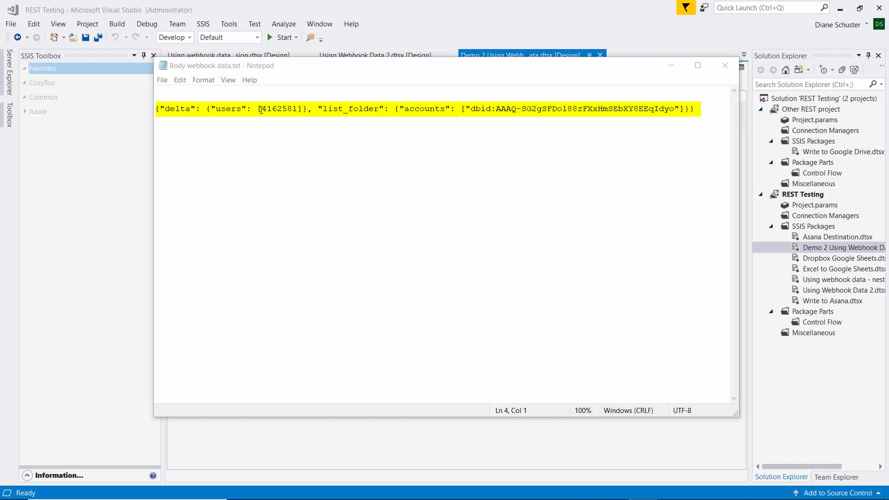
Step: Highlight the users array in Body webhook data.txt and return to the package in Visual Studio
drag(259, 109, 303, 115)
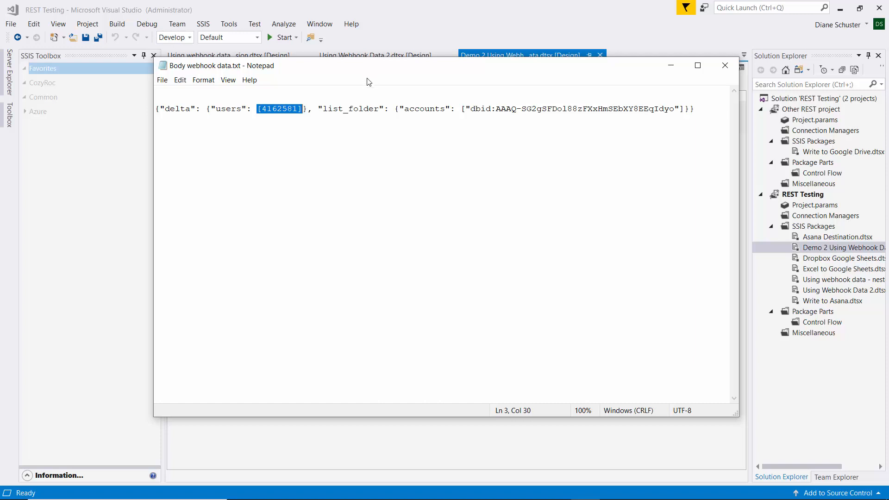
drag(369, 82, 376, 114)
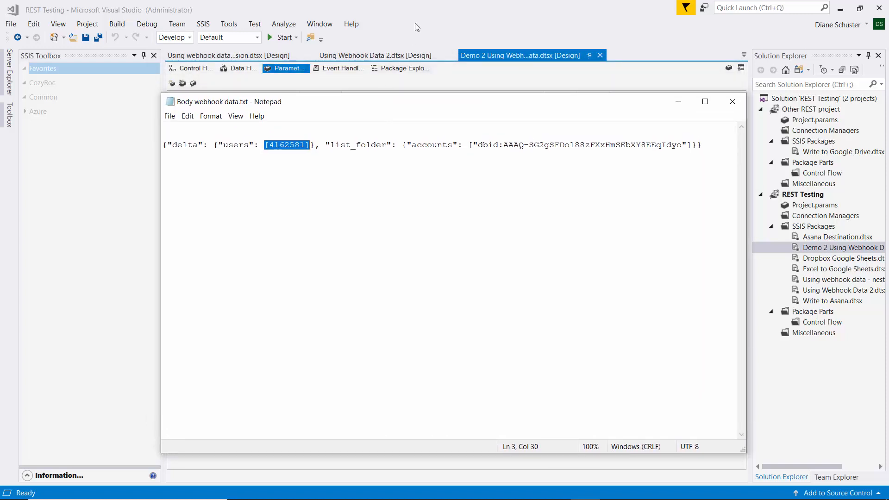
key(alt+Tab)
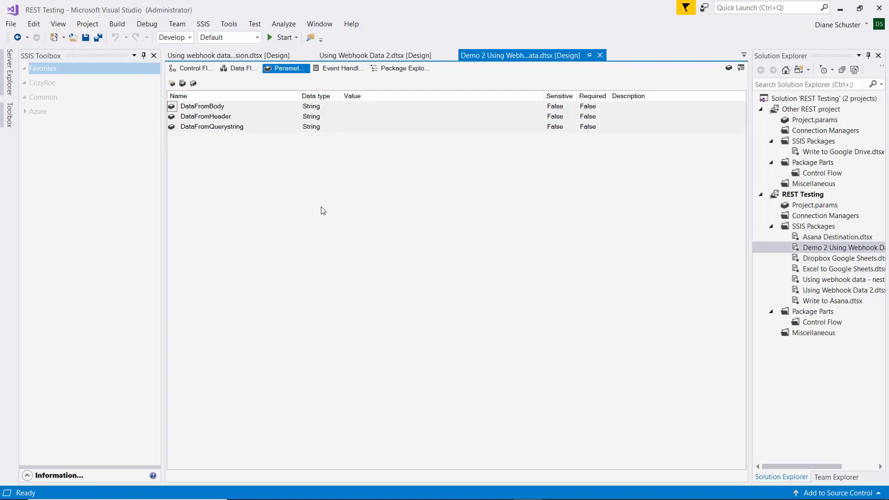
Step: Open the Get useID from DataFromBody parm task from the control flow and expand its options to show the Transform setting
click(195, 70)
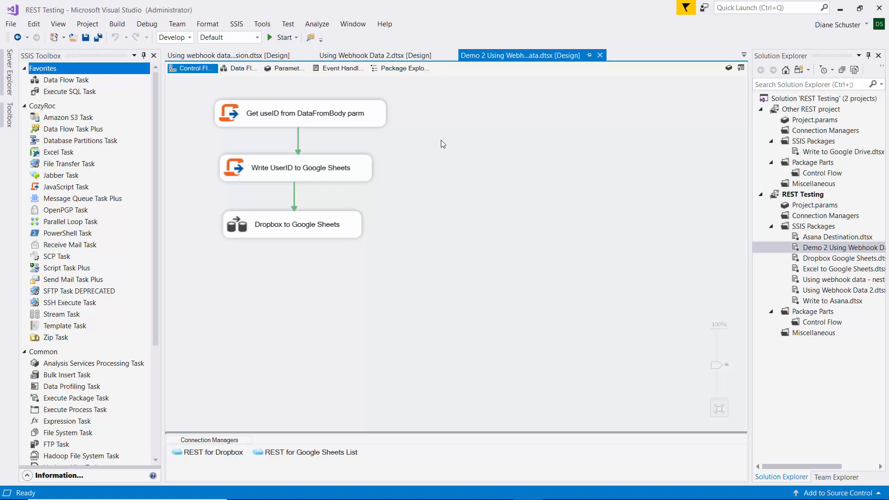
double_click(372, 116)
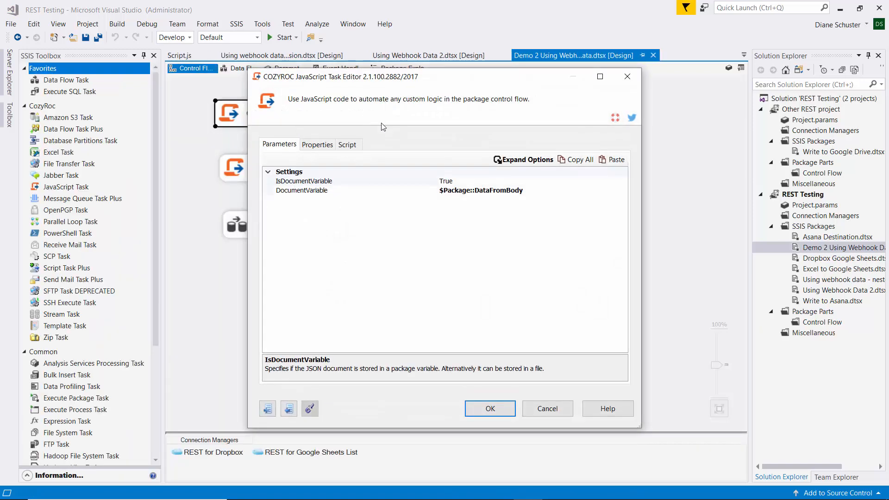
click(529, 162)
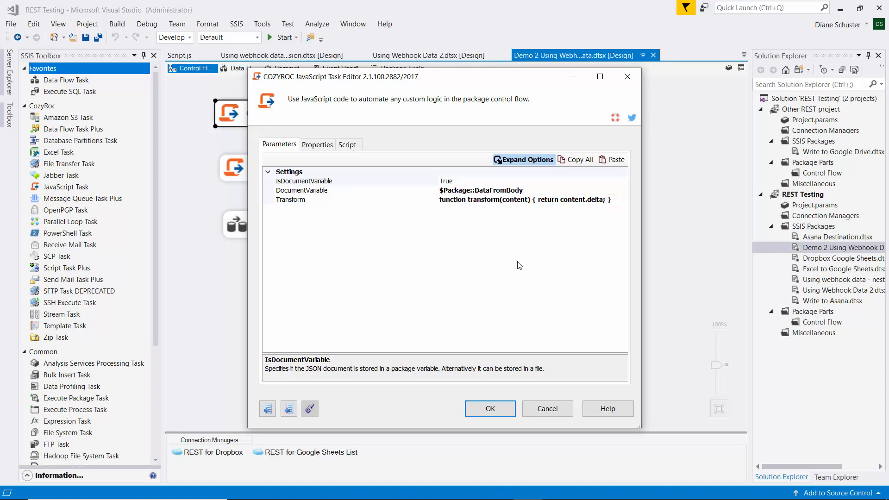
Step: Compare the task's Transform function with the body data in Notepad by placing that window below the settings, then minimize Notepad
click(585, 489)
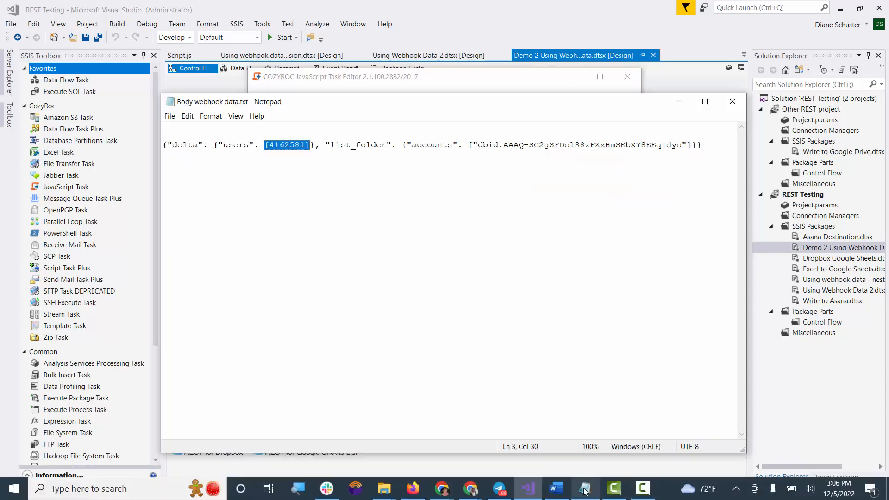
drag(511, 105, 512, 255)
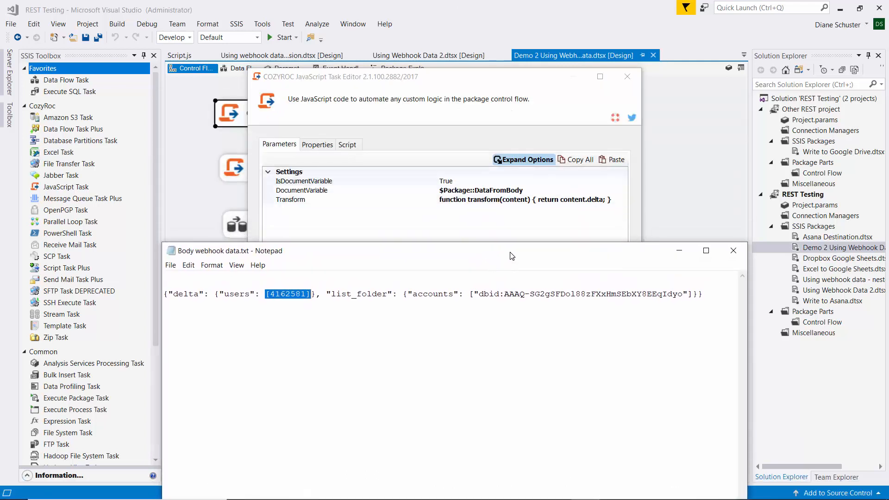
click(677, 254)
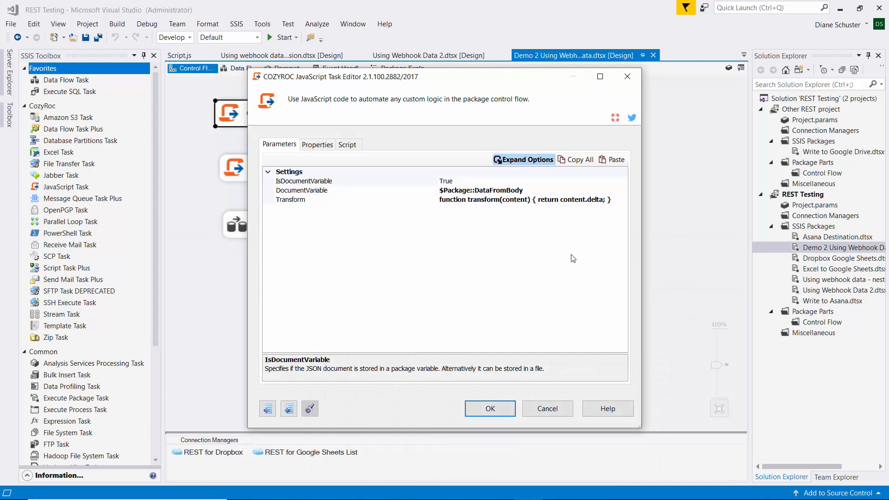
Step: Highlight json-variables-task in the task script's documentation link and close the editor without saving
click(351, 145)
drag(495, 159, 573, 165)
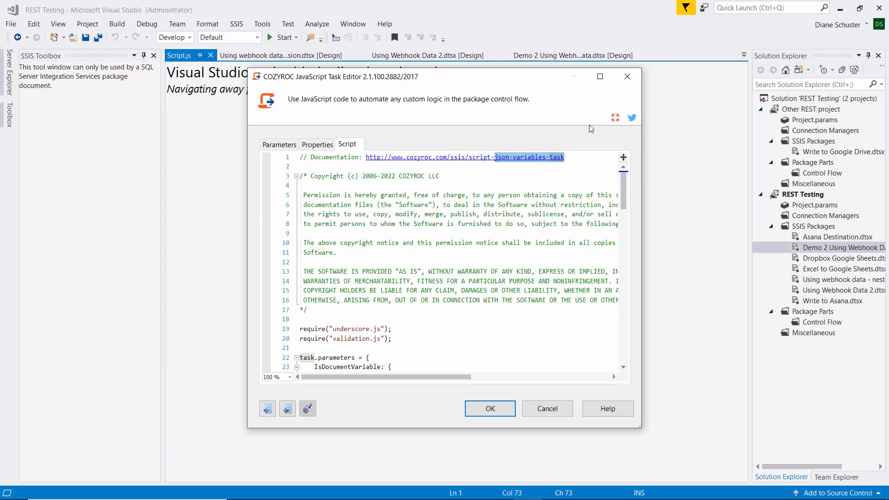
click(547, 410)
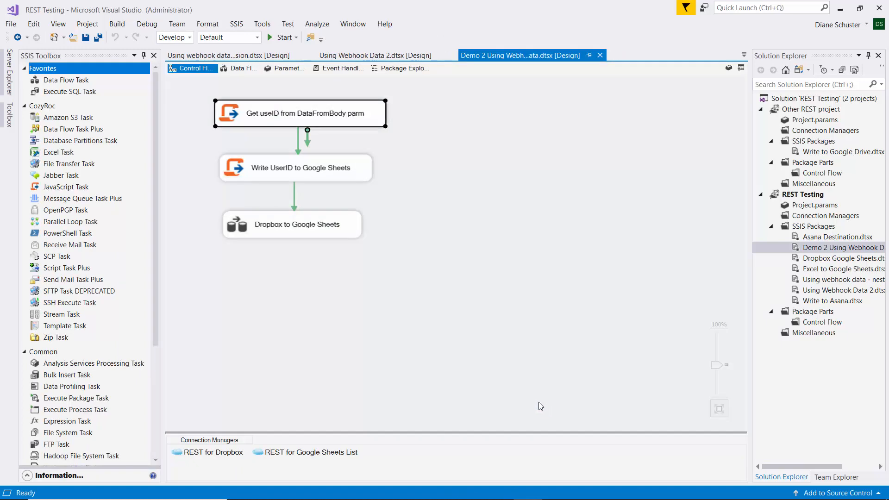
Step: Review the Write UserID to Google Sheets task's settings, highlight rest-web-service-request-task in its script link, and cancel the editor
double_click(354, 171)
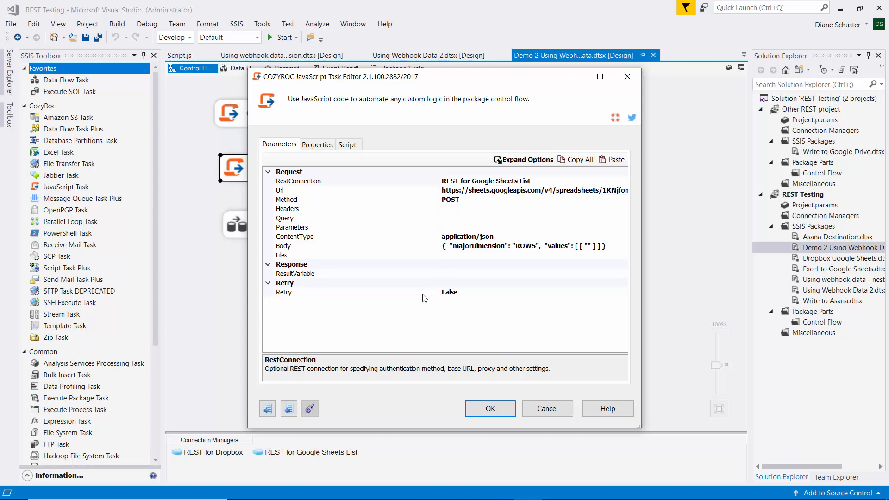
click(348, 144)
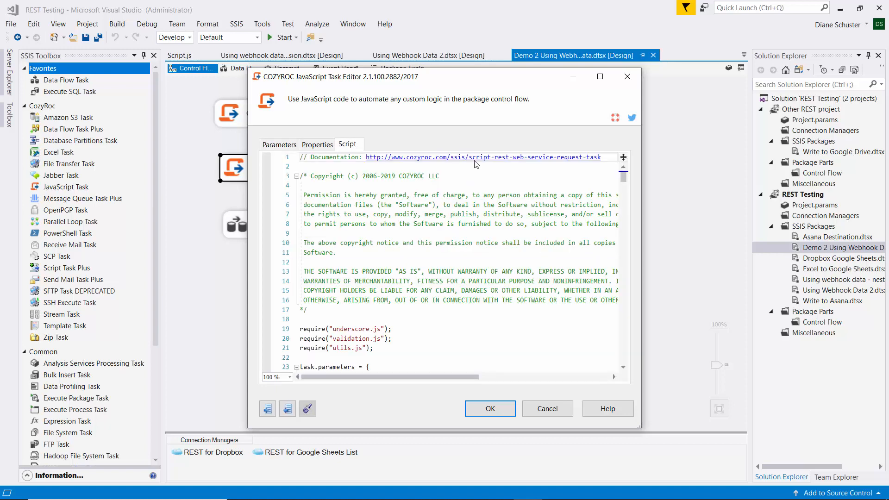
drag(496, 160, 599, 162)
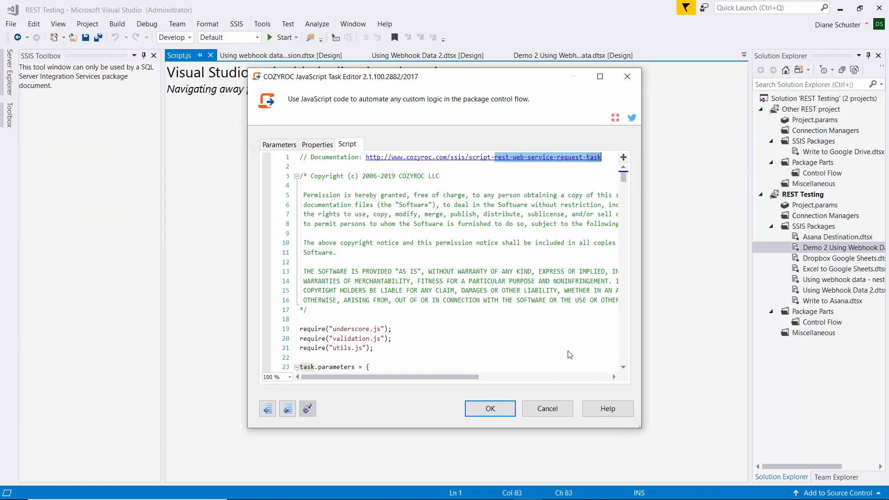
click(553, 414)
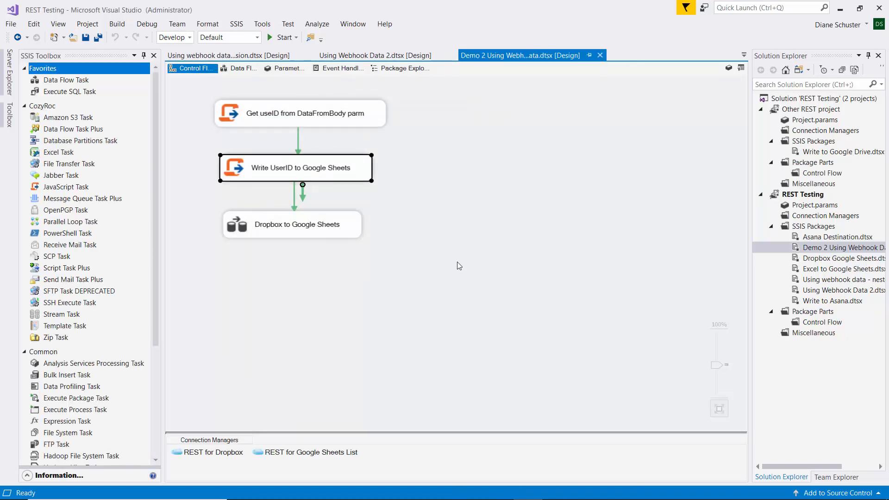
Step: Open the Dropbox to Google Sheets data flow to examine its REST source and destination
click(460, 265)
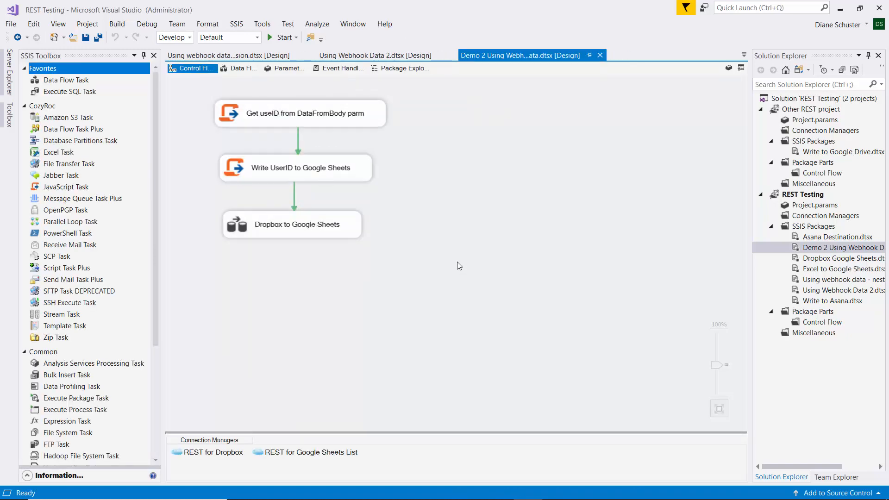
click(351, 228)
double_click(351, 227)
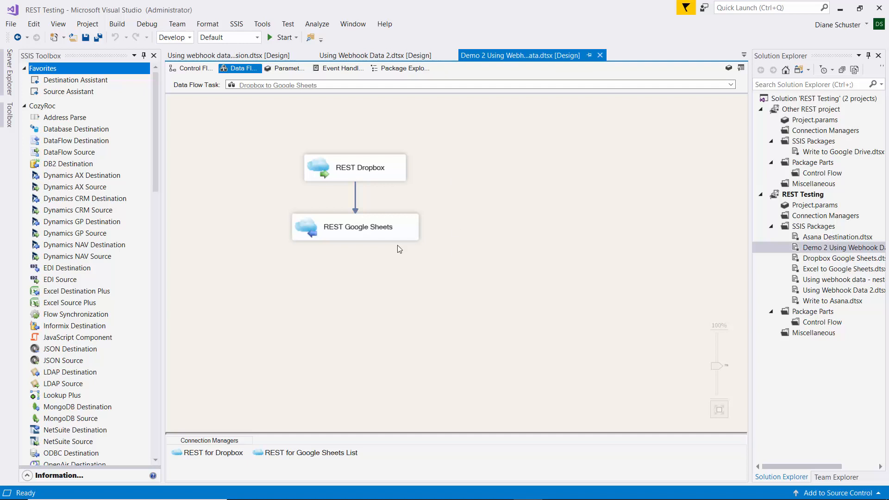
Step: Minimize Visual Studio, paste the copied file into the Dropbox folder to trigger the webhook, and minimize File Explorer
click(841, 9)
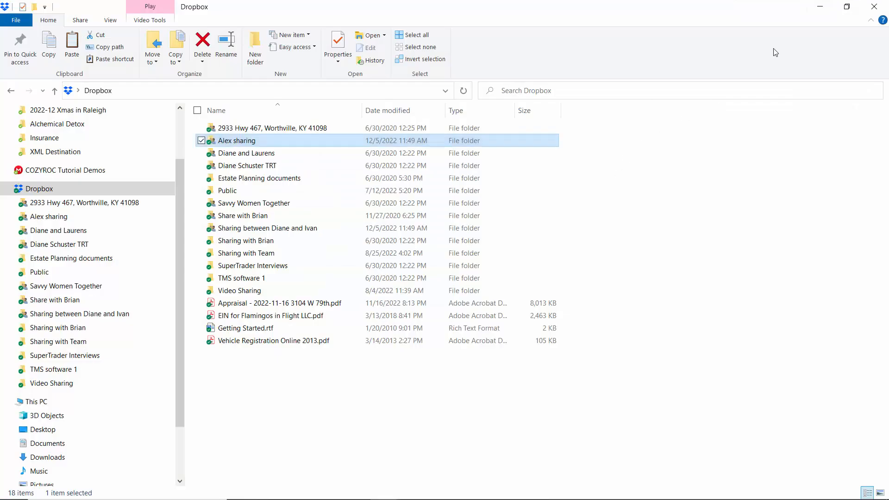
right_click(262, 377)
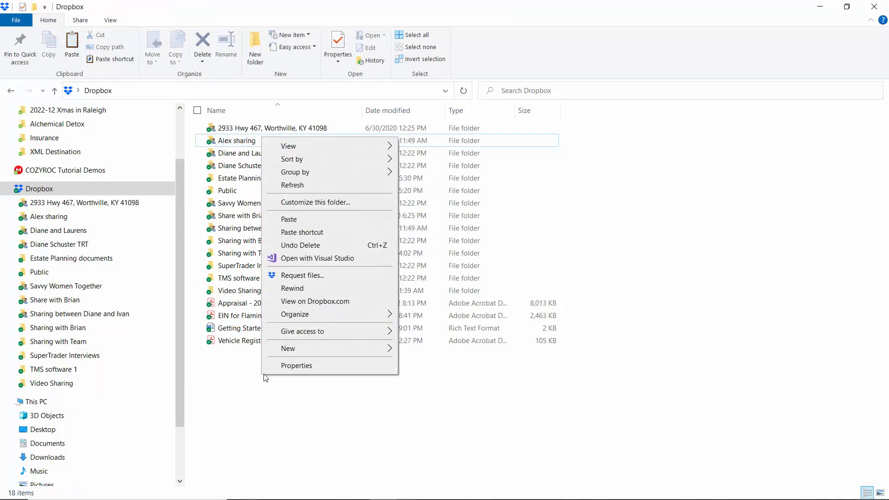
mouse_move(286, 355)
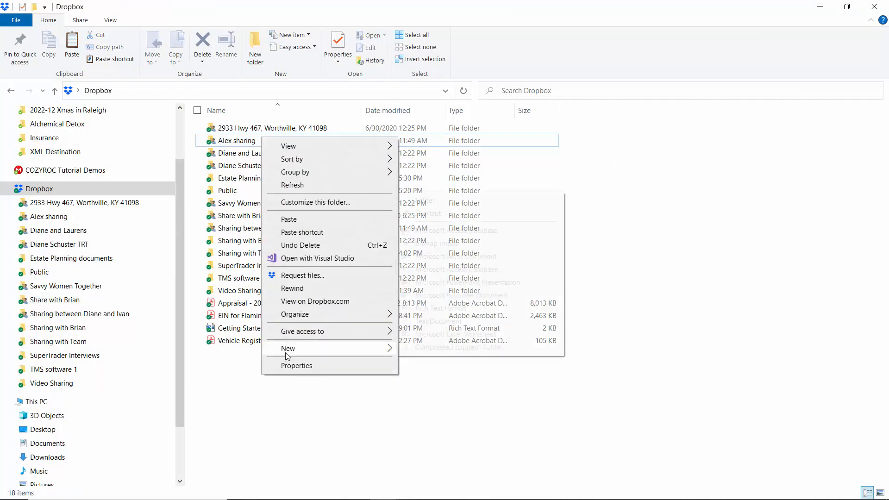
click(308, 221)
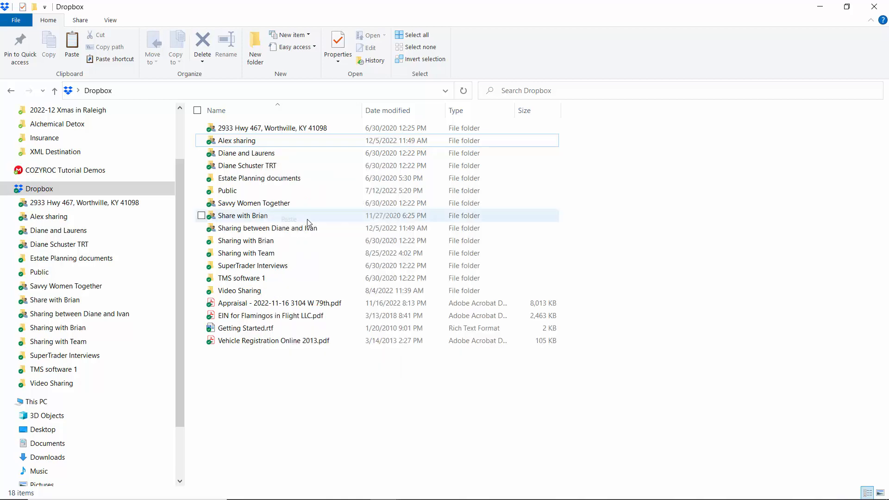
click(819, 8)
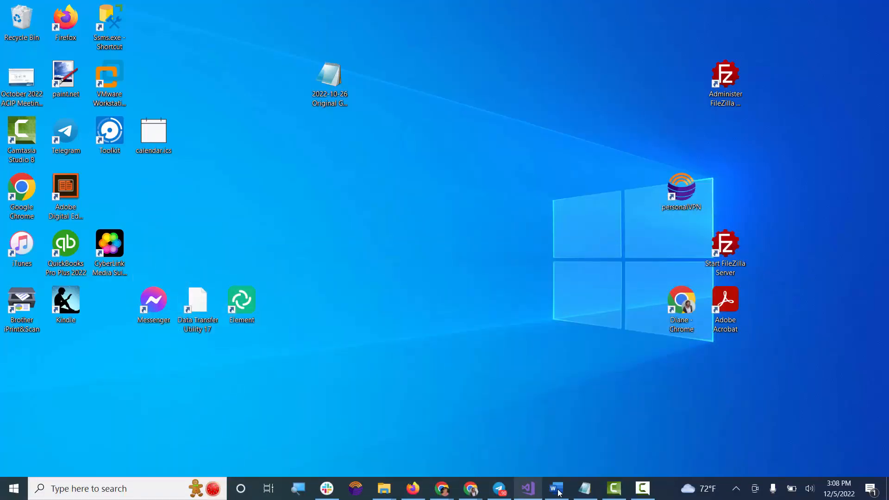
Step: Switch to the COZYROC Cloud browser window showing the execution details
mouse_move(472, 494)
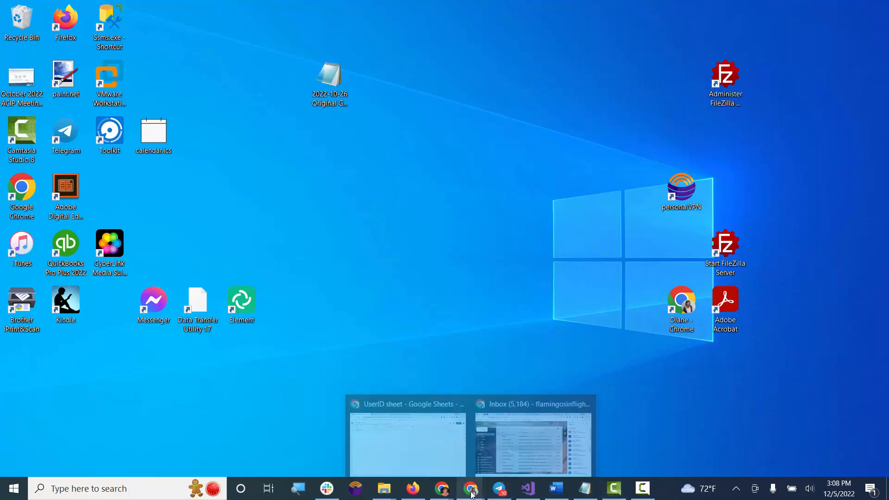
mouse_move(444, 494)
click(495, 455)
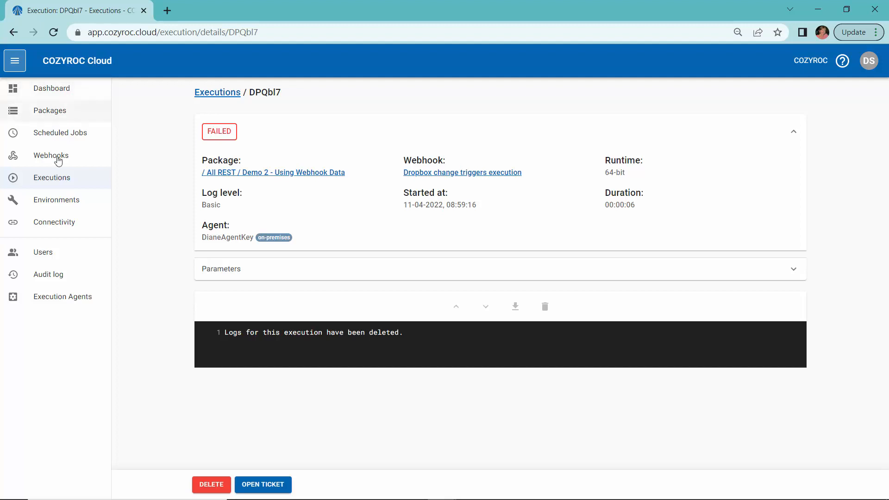
Step: Open the most recent execution of Demo 2 use Managed Agent, view its DataFromBody parameter in full, and close the parameter view
click(51, 178)
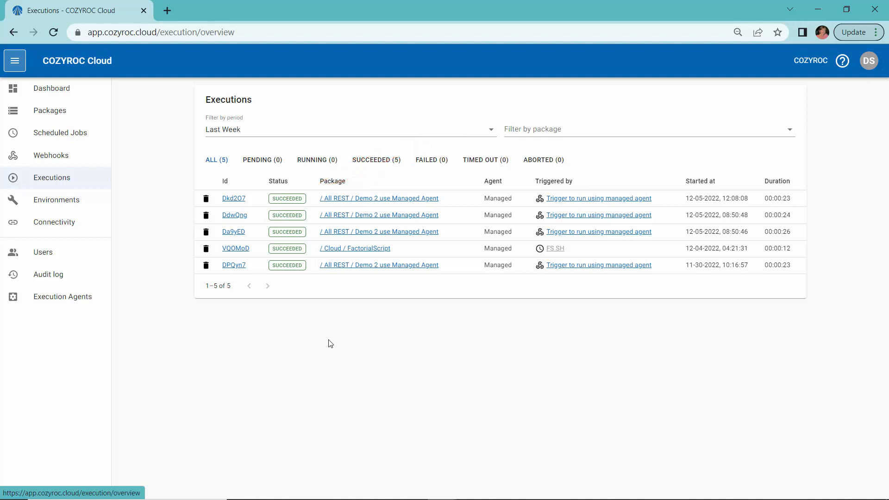
click(289, 202)
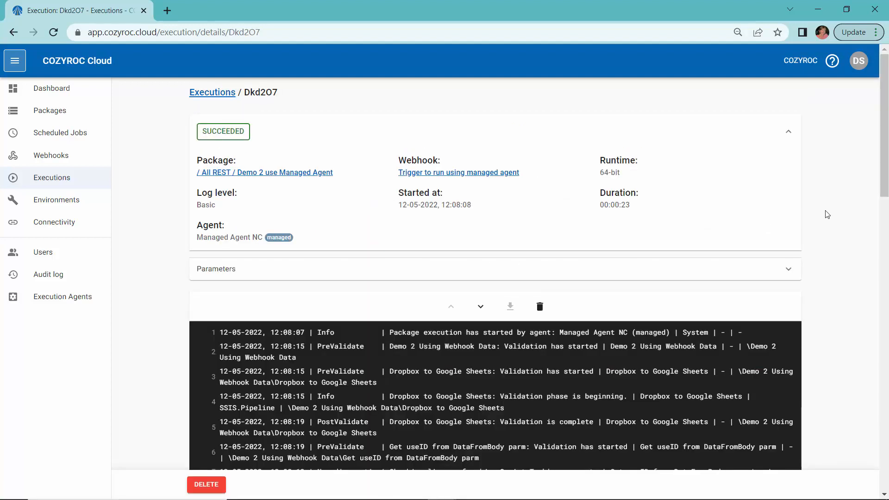
click(400, 267)
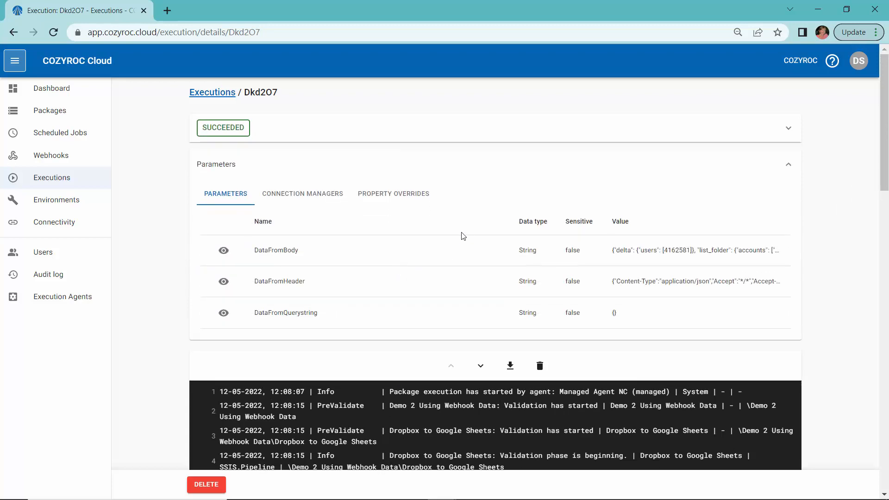
click(224, 250)
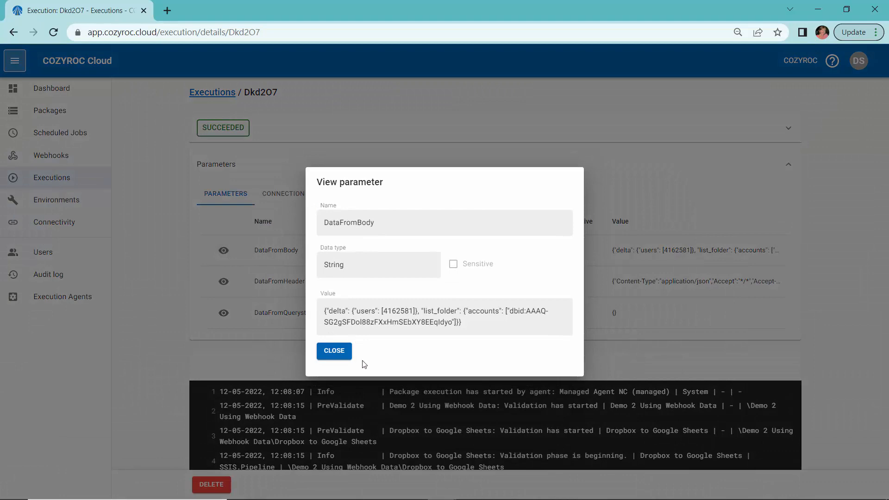
click(335, 352)
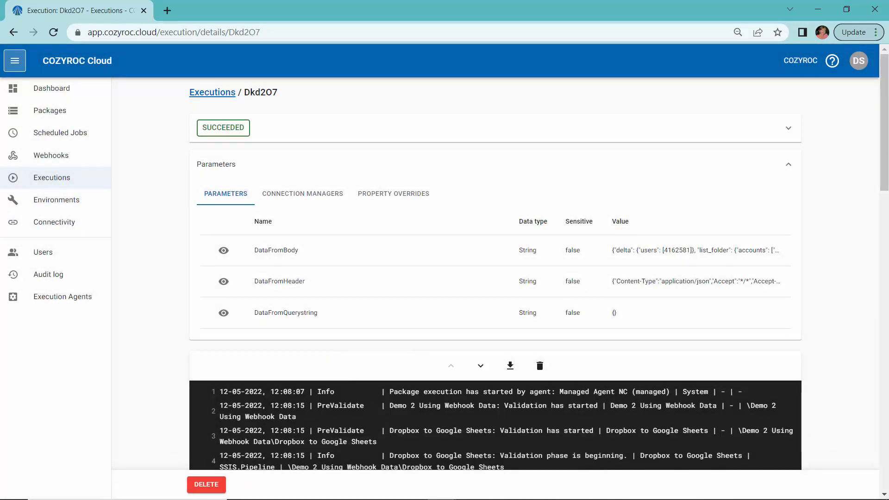
Step: Switch to the Google Sheets browser window to check cell A1 of the UserID sheet and the file listing in Dropbox List 1
mouse_move(522, 495)
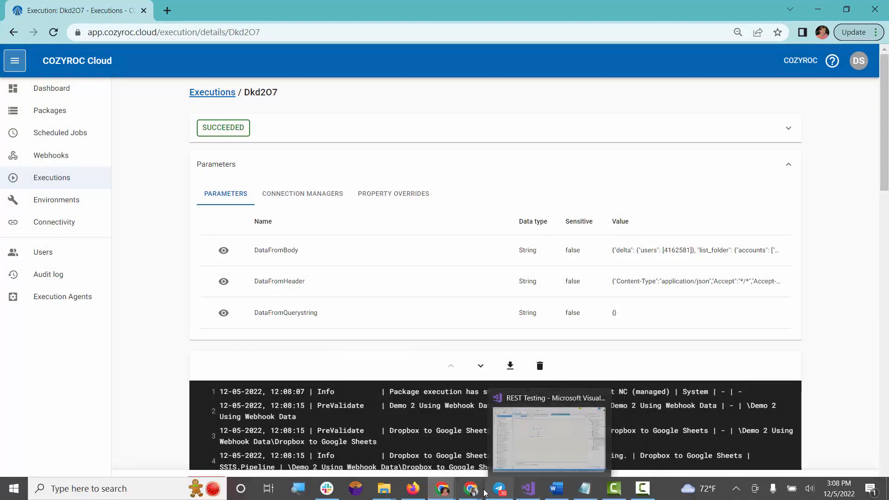
mouse_move(469, 494)
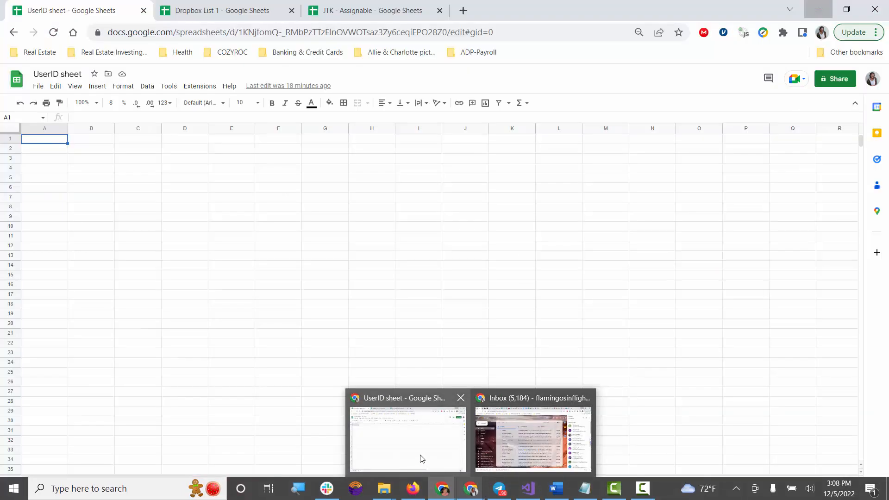
click(417, 456)
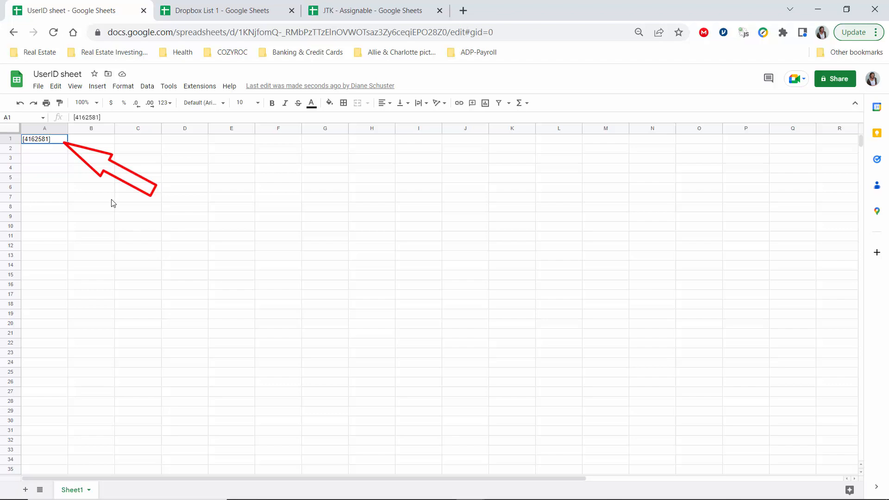
click(216, 14)
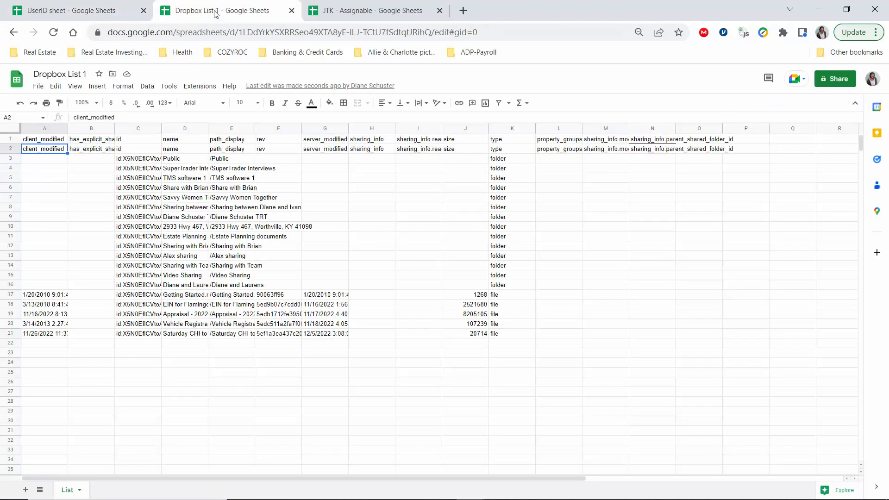